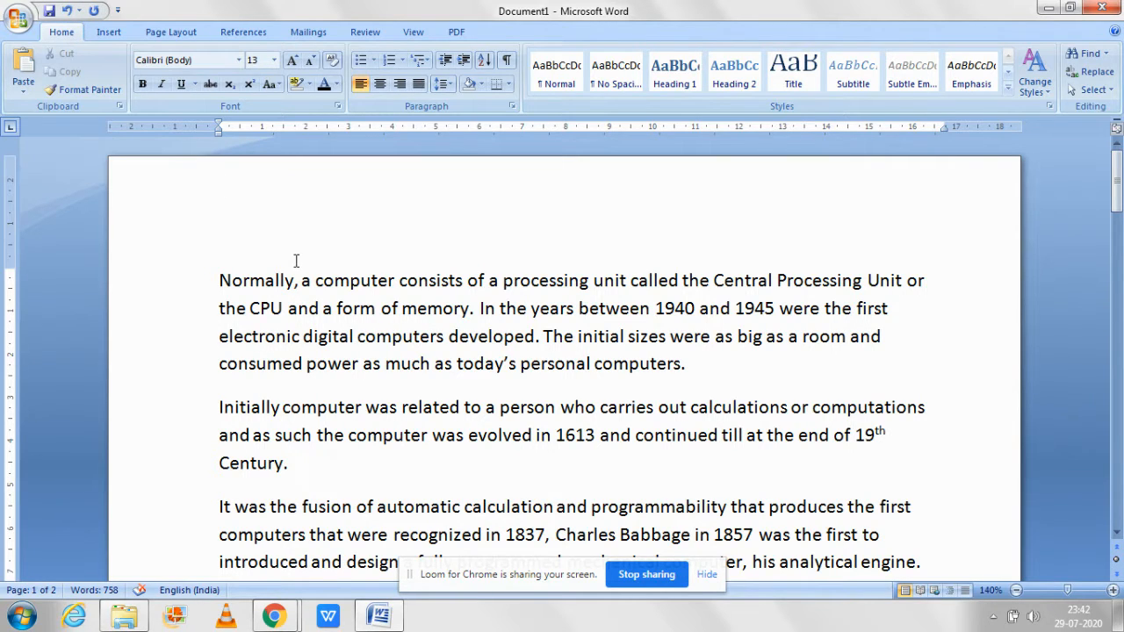
Step: Insert a page break before the paragraph beginning "A computer is a machine that can be instructed"
left_click(171, 31)
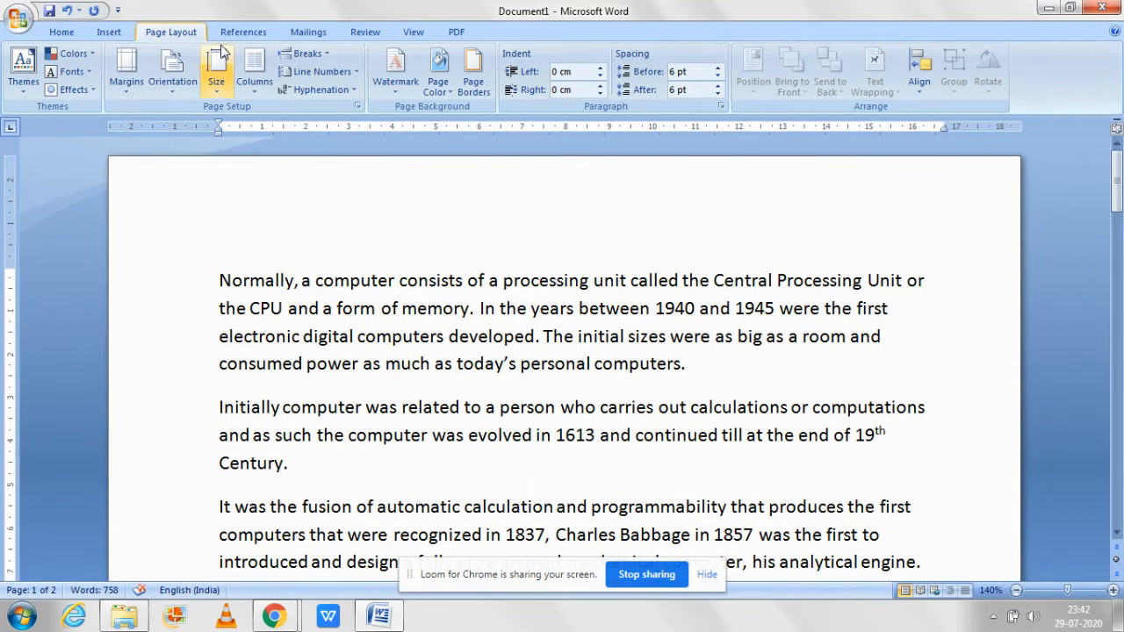
left_click(299, 55)
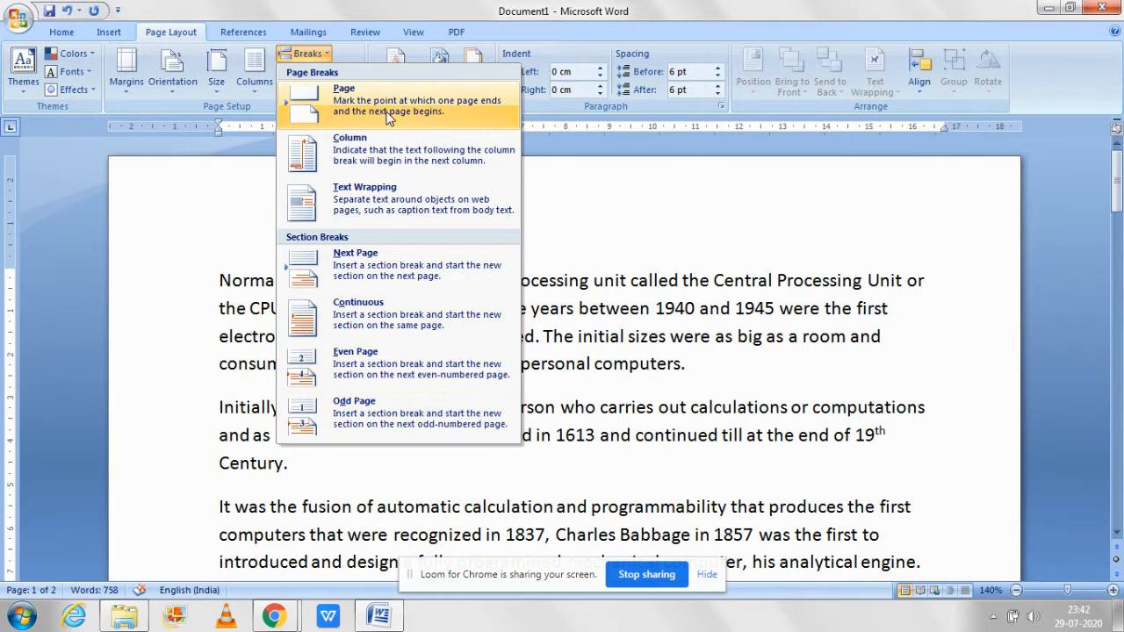
left_click(669, 312)
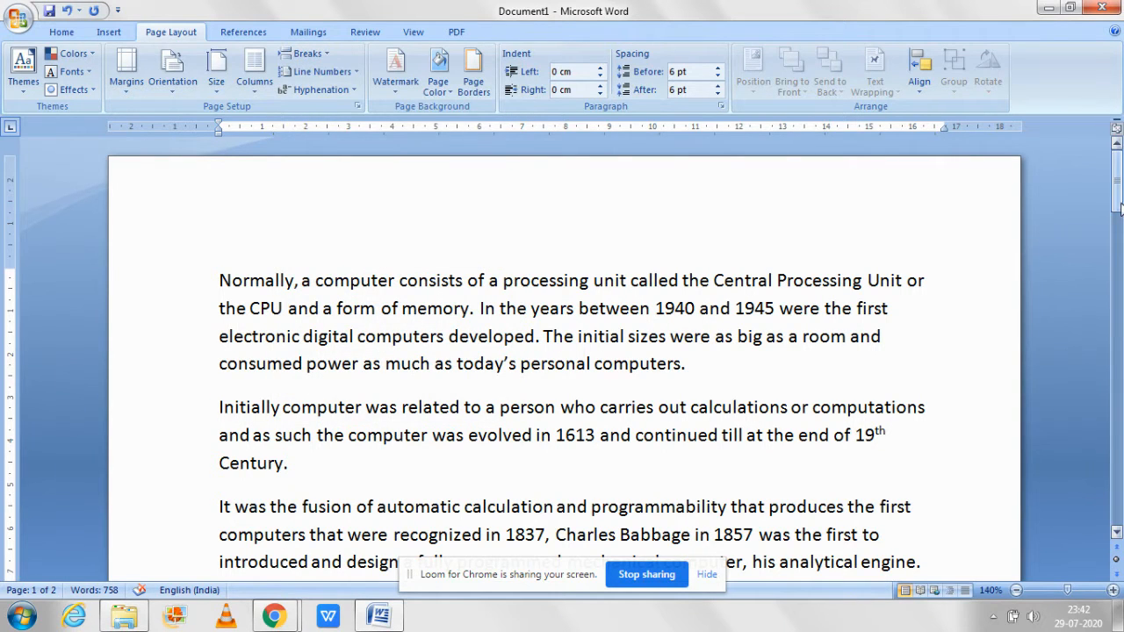
left_click_drag(1121, 206, 1120, 232)
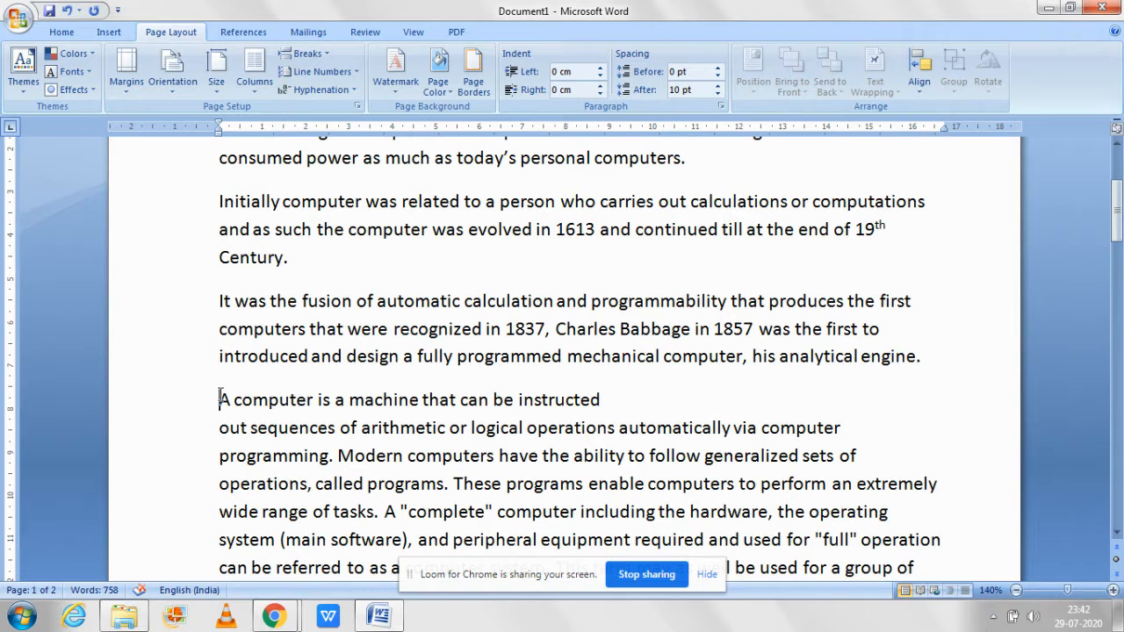
left_click(306, 53)
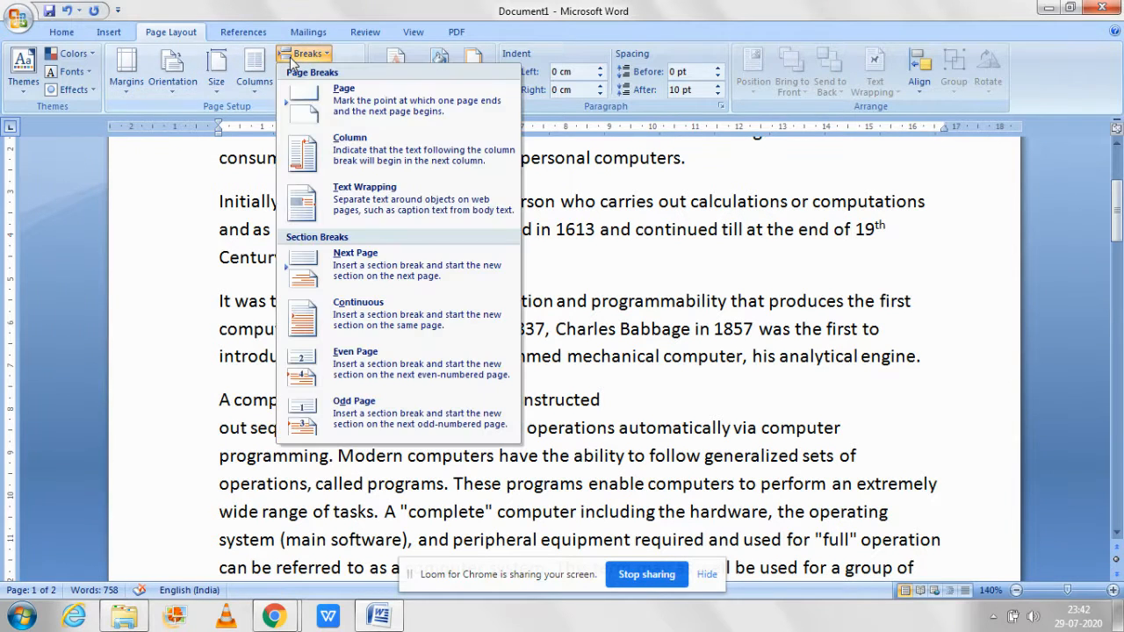
left_click(323, 101)
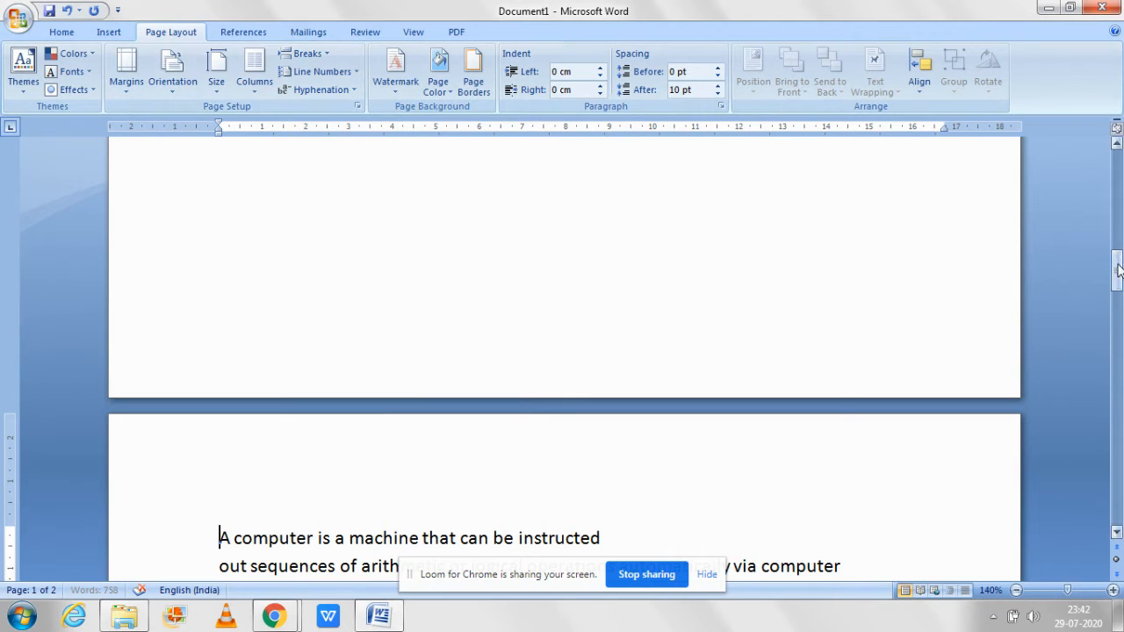
left_click_drag(1119, 271, 1119, 299)
left_click(583, 223)
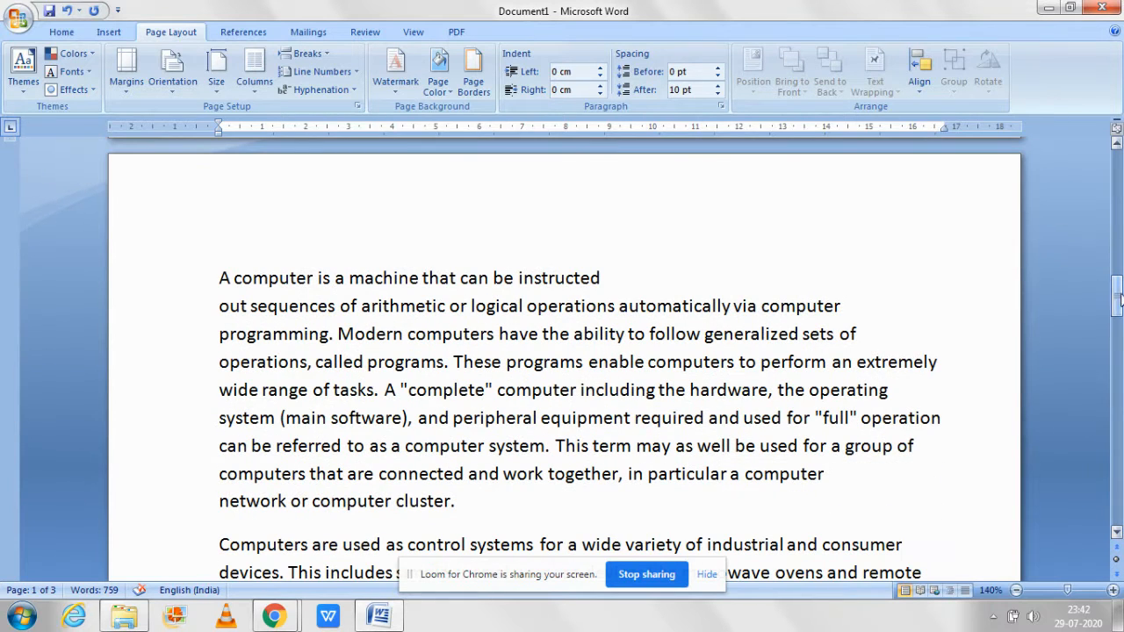
Step: Insert another page break before the paragraph beginning "It was the fusion of automatic calculation"
left_click(1016, 593)
left_click(1016, 593)
left_click(1015, 593)
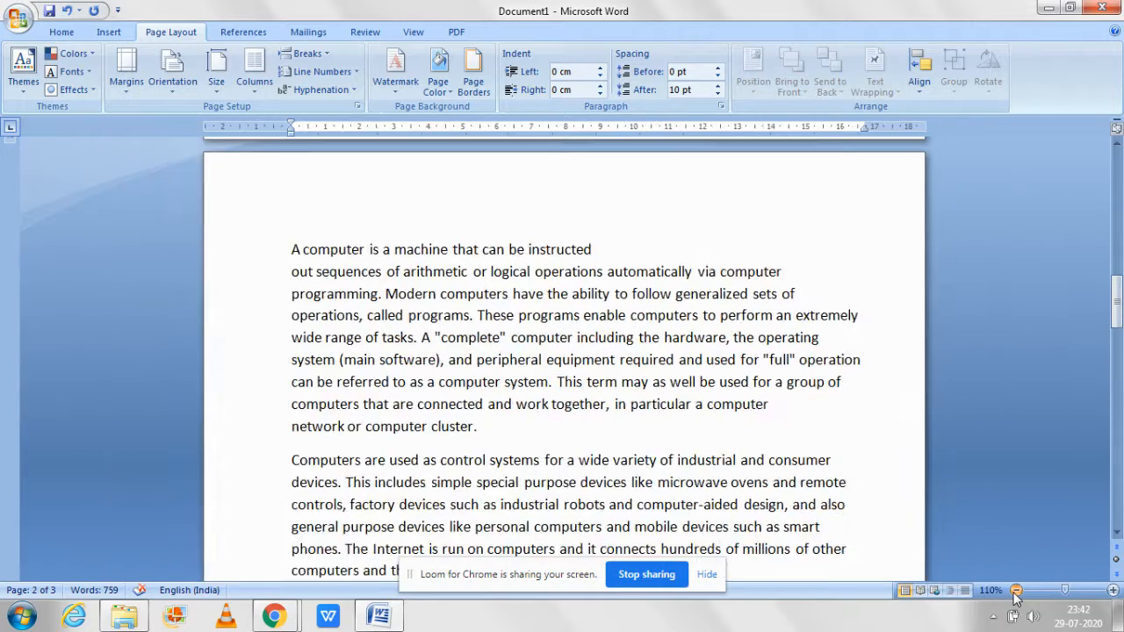
left_click(1015, 593)
left_click(1015, 593)
left_click(1015, 593)
left_click(1016, 593)
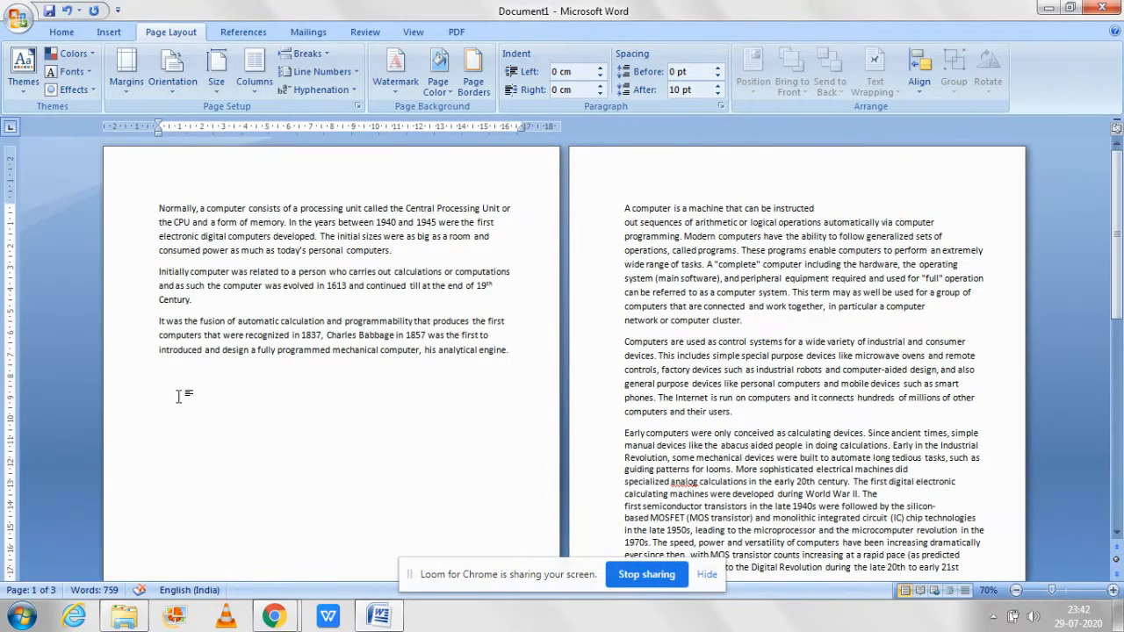
left_click(158, 372)
left_click(303, 53)
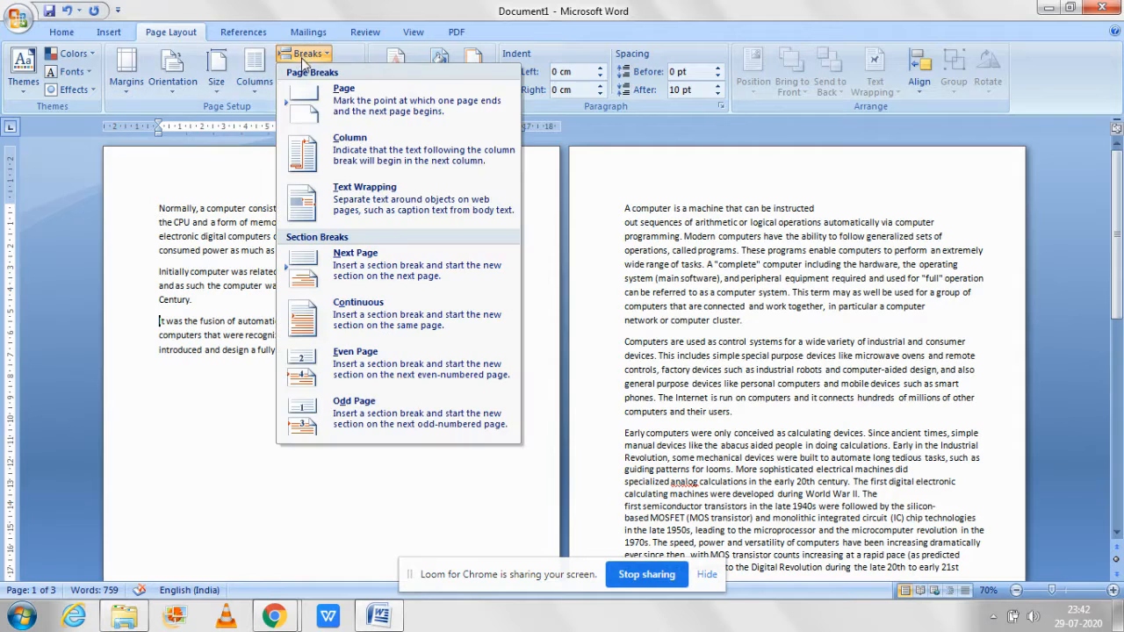
left_click(307, 107)
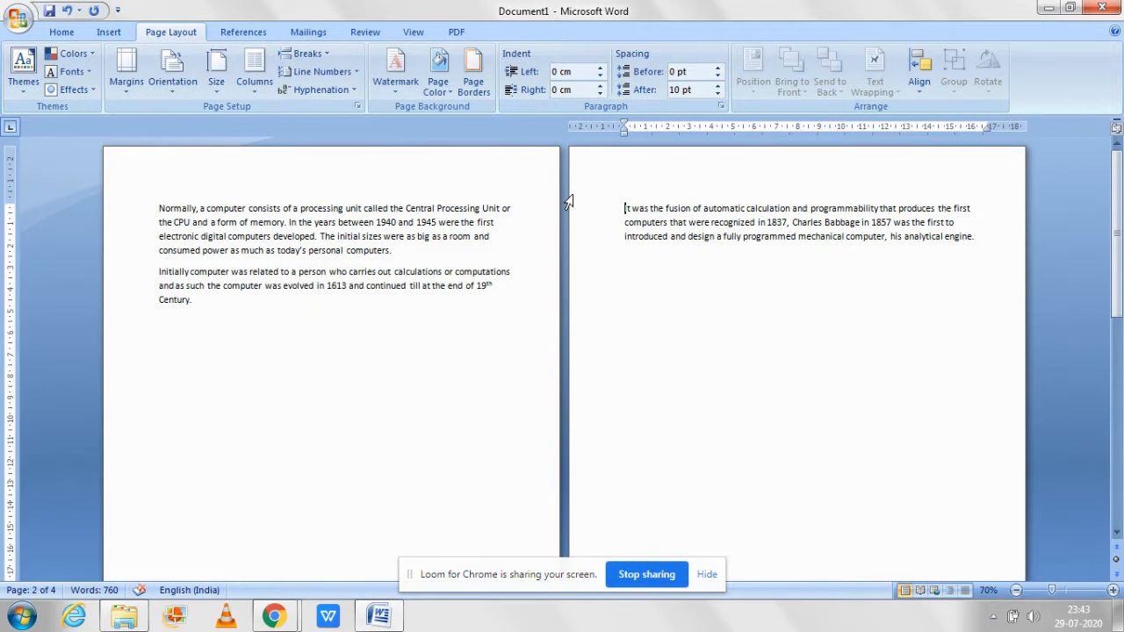
Step: Undo both inserted page breaks
left_click(1071, 591)
left_click(1074, 591)
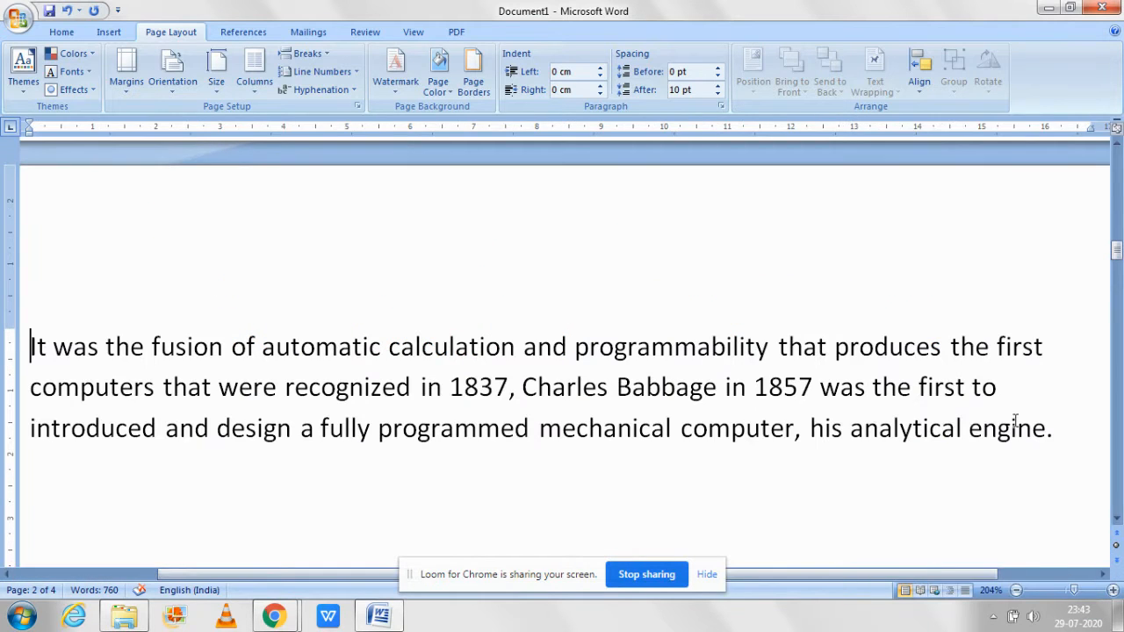
key("ctrl+z")
key("ctrl+z")
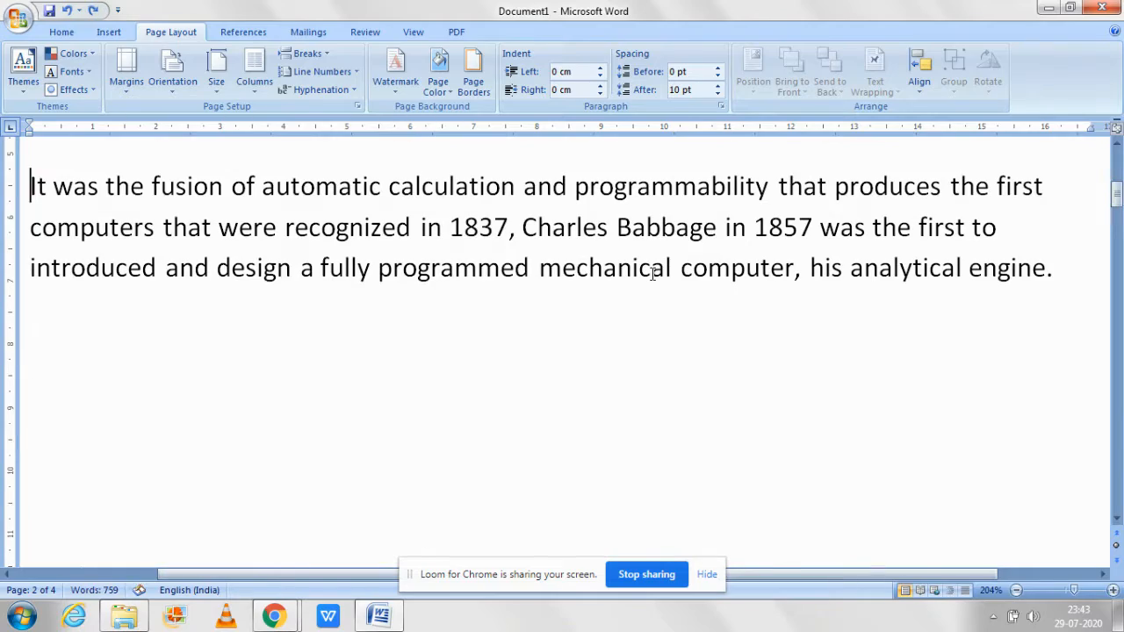
Step: Insert a column break before the paragraph beginning "A computer is a machine that can be instructed"
left_click(1016, 591)
left_click(1016, 590)
left_click(1017, 591)
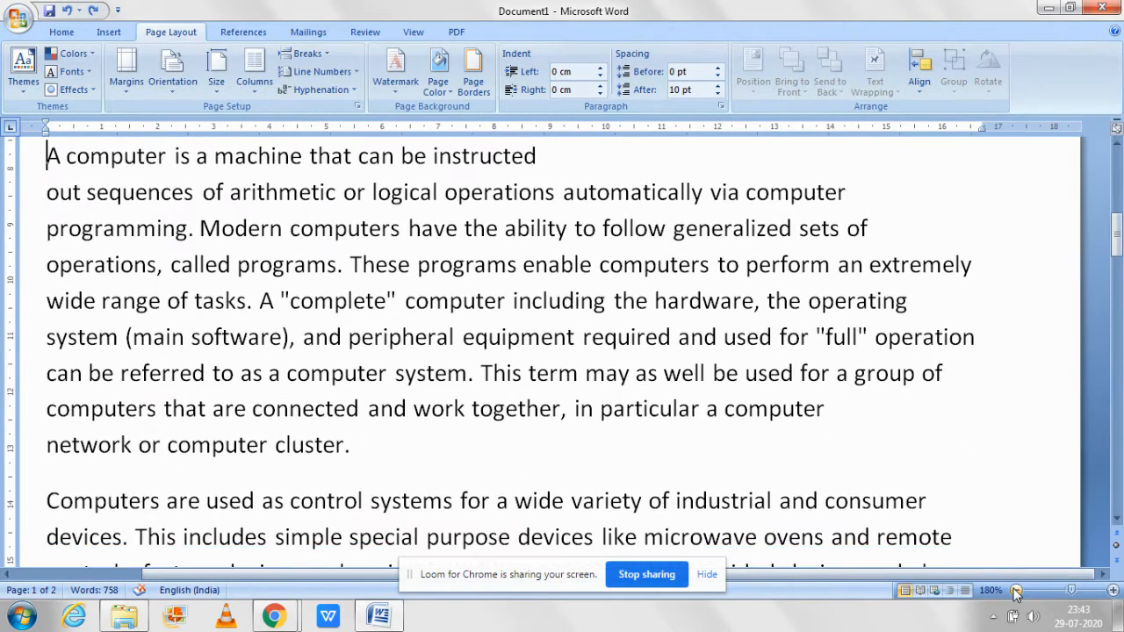
left_click(1016, 590)
left_click(1016, 591)
left_click(1016, 590)
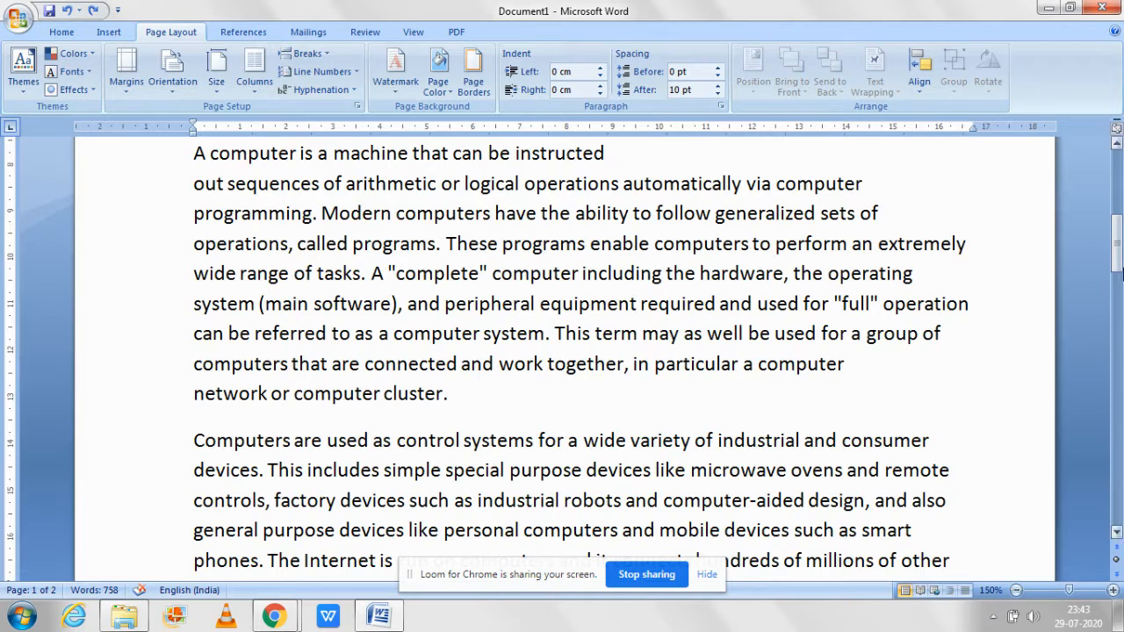
left_click_drag(1121, 274, 1121, 181)
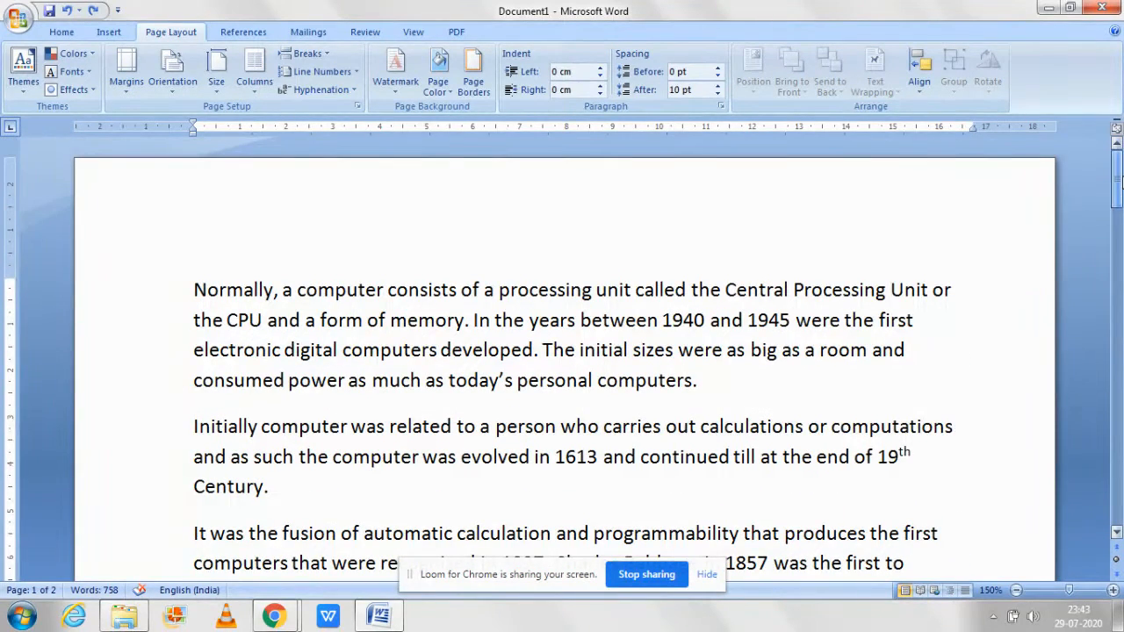
left_click(302, 55)
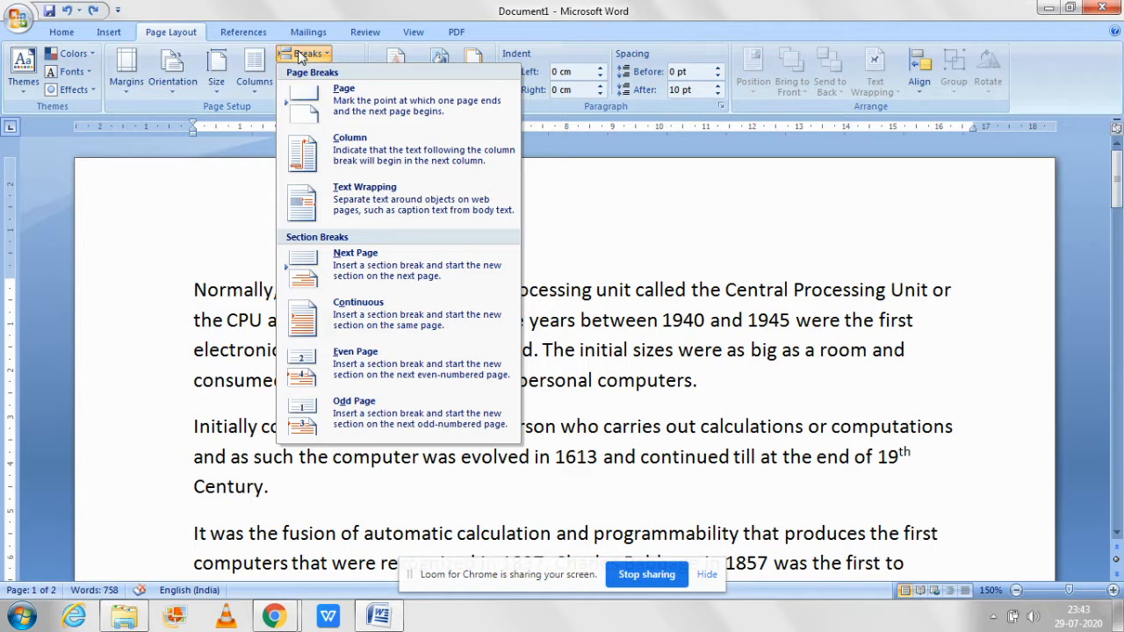
left_click(352, 153)
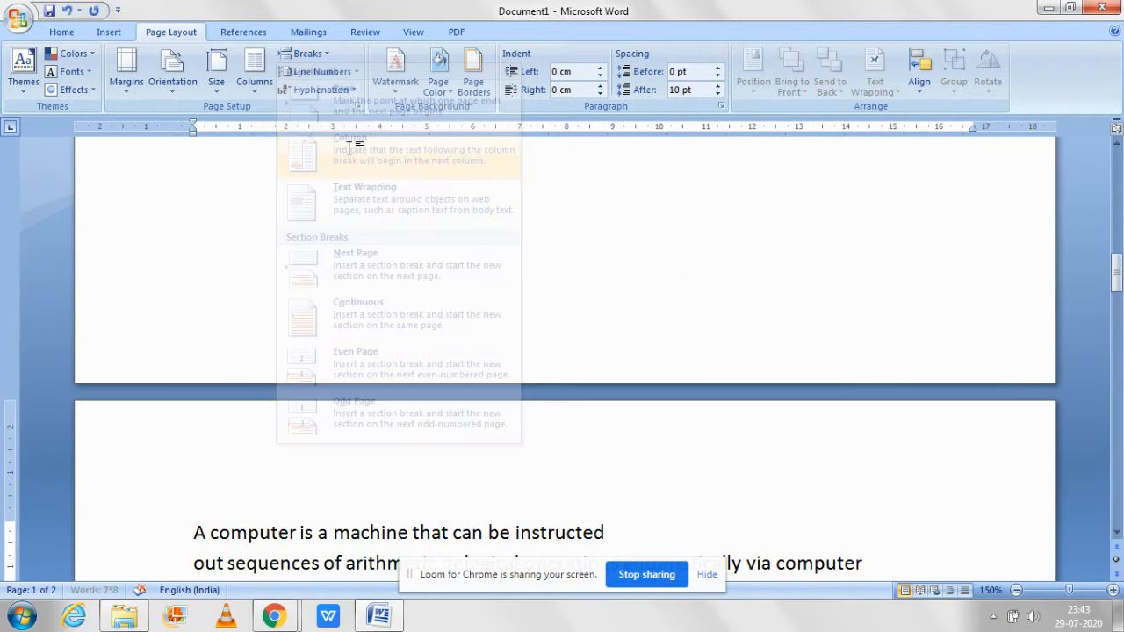
Step: Arrange the document text in two columns
left_click_drag(1117, 274, 1119, 193)
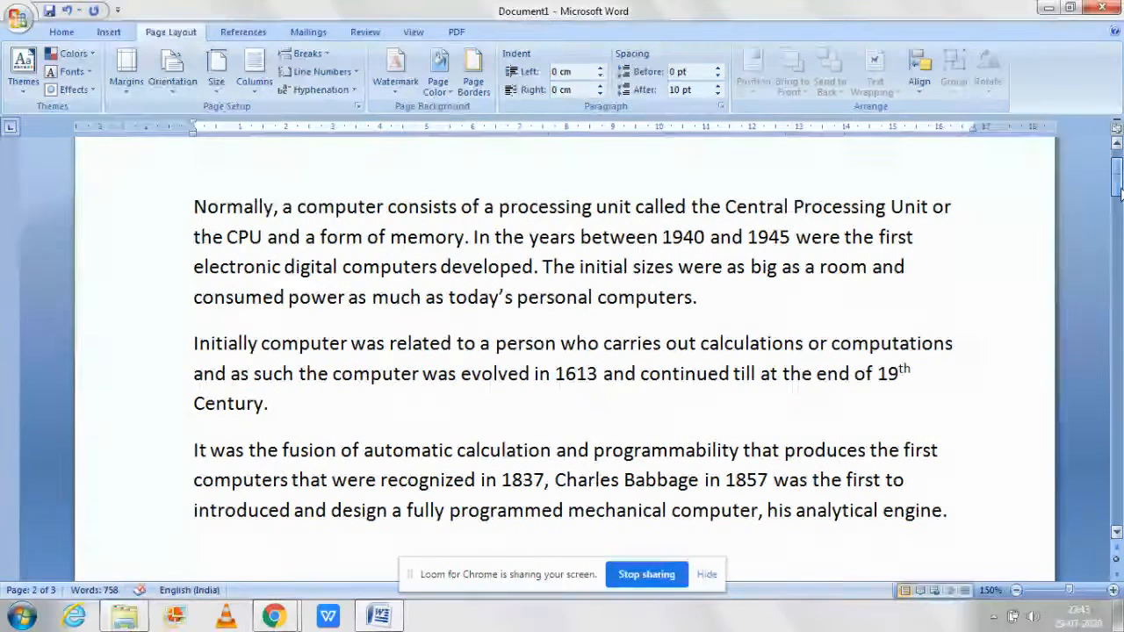
left_click(255, 77)
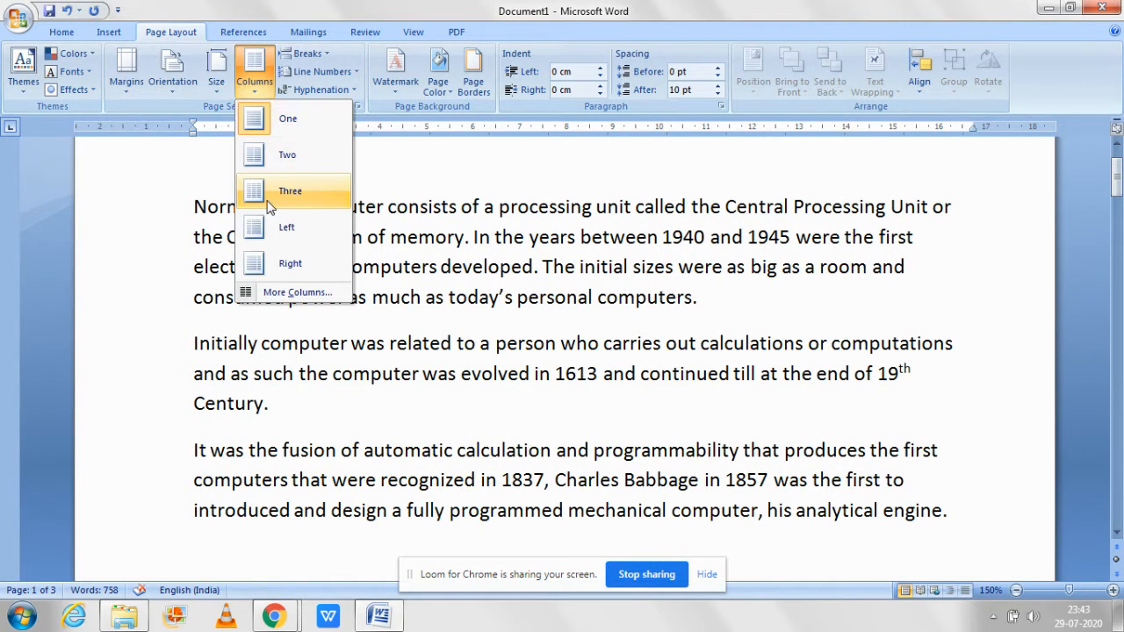
left_click(273, 155)
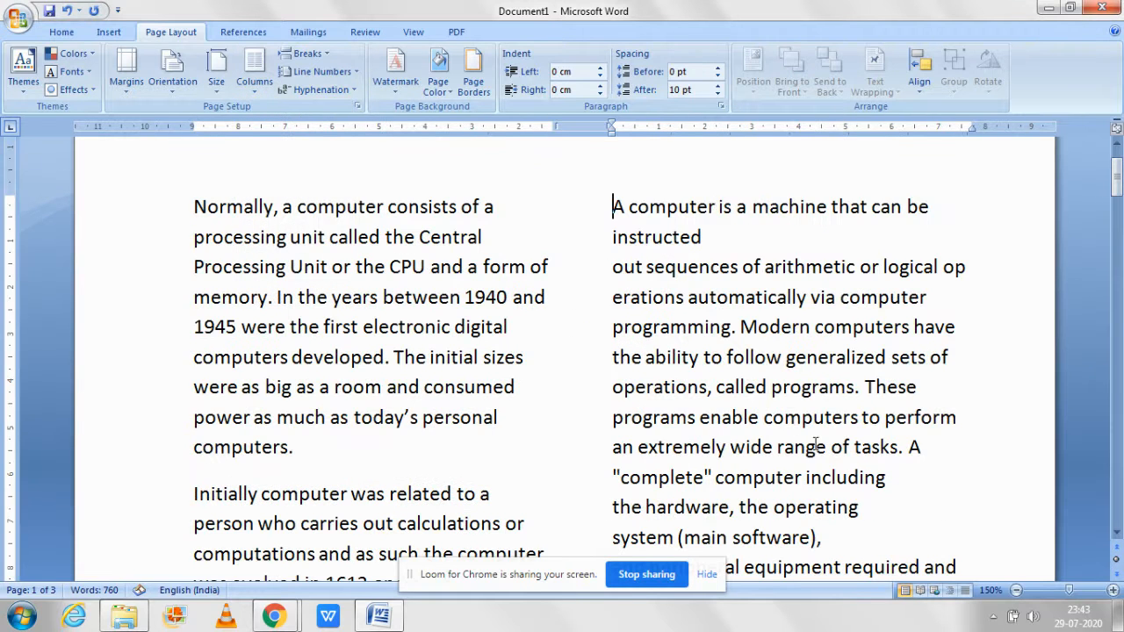
Step: Examine how the text flows through the two columns across all pages of the document
left_click(1116, 532)
left_click_drag(1116, 532, 1117, 536)
key("Page_Up")
key("Page_Up")
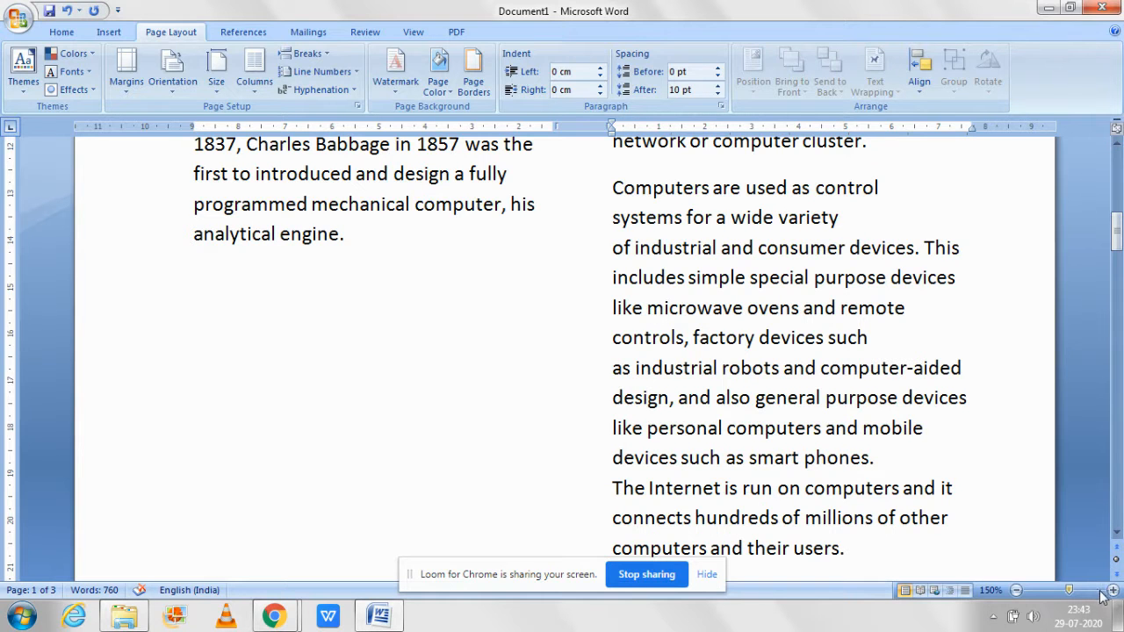
left_click(1035, 590)
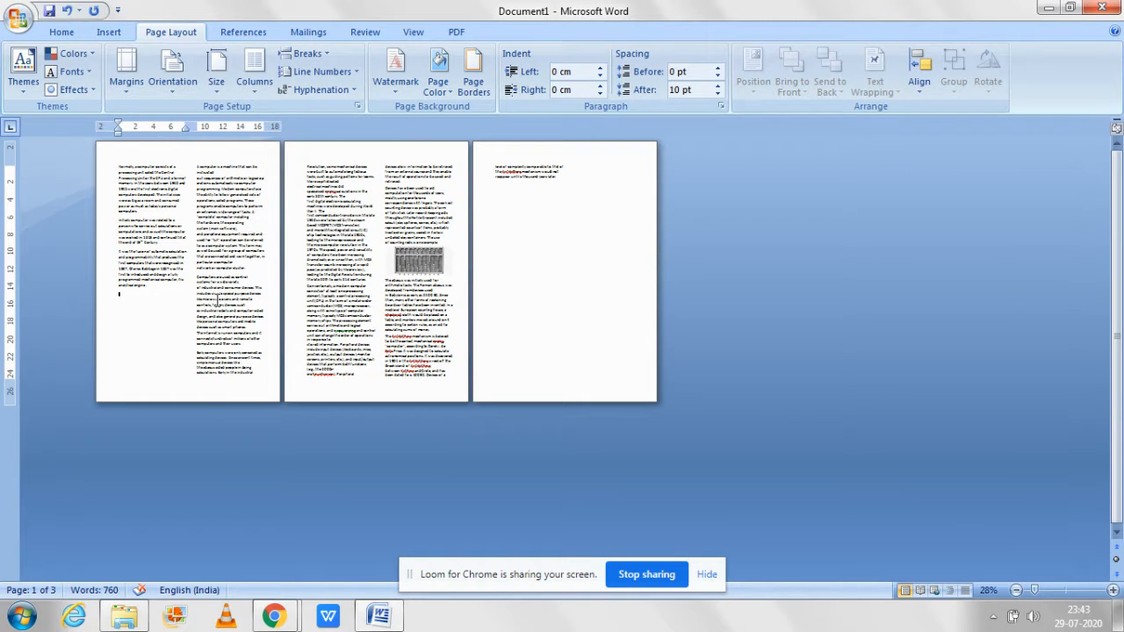
left_click(422, 263)
left_click(524, 193)
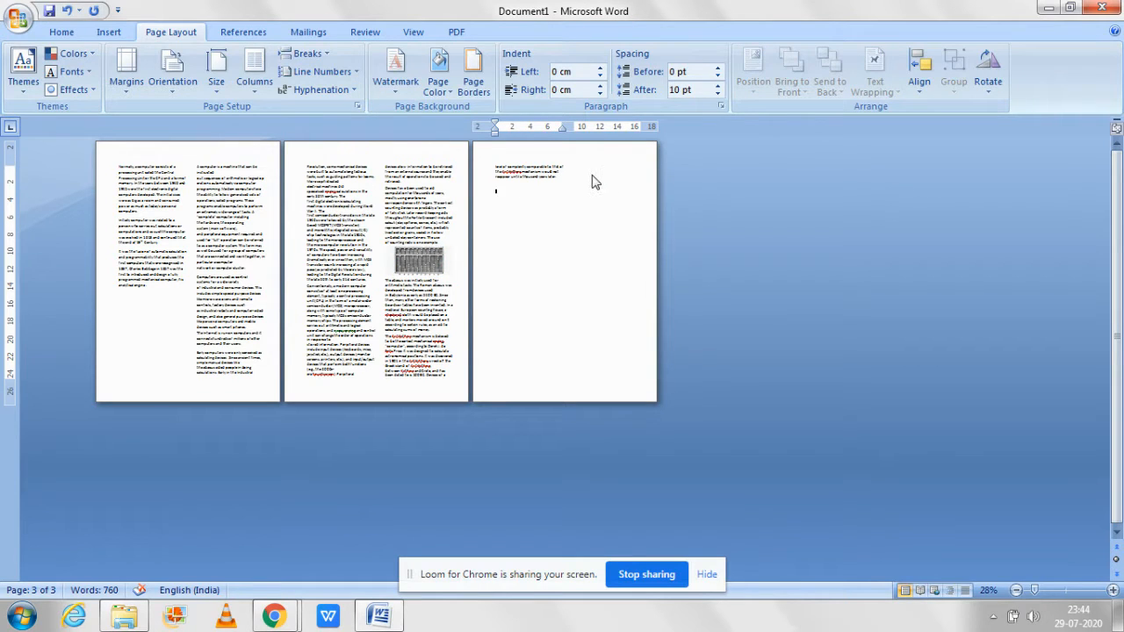
key("Return")
Step: Copy the closing lines from "level of complexity comparable" on the last page and paste them twice below
left_click(1057, 591)
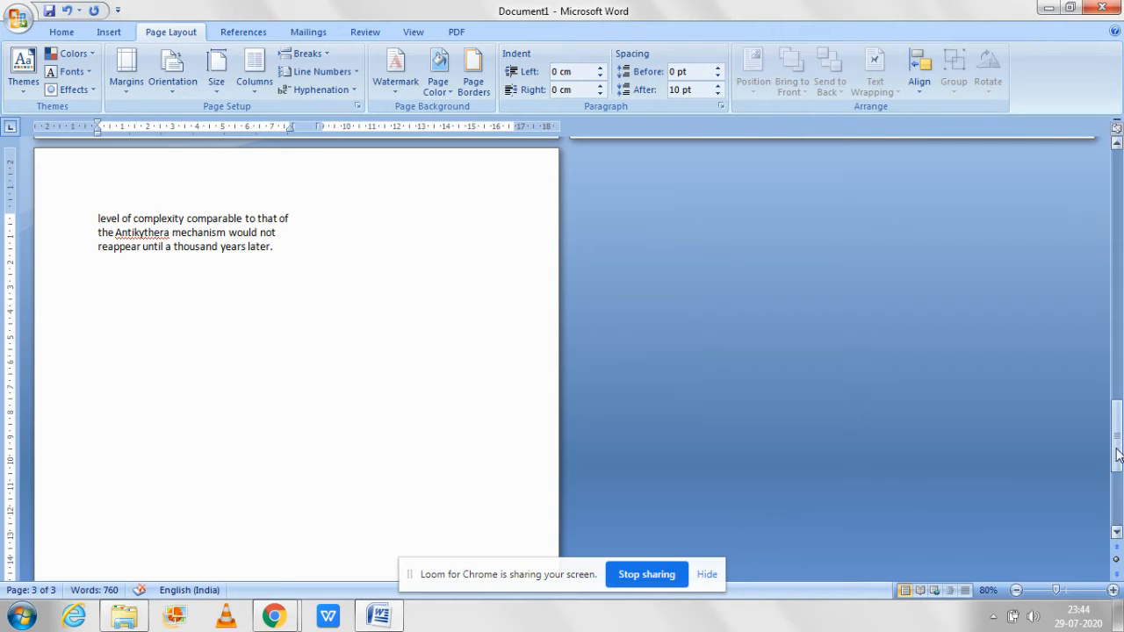
left_click_drag(1117, 435, 1117, 371)
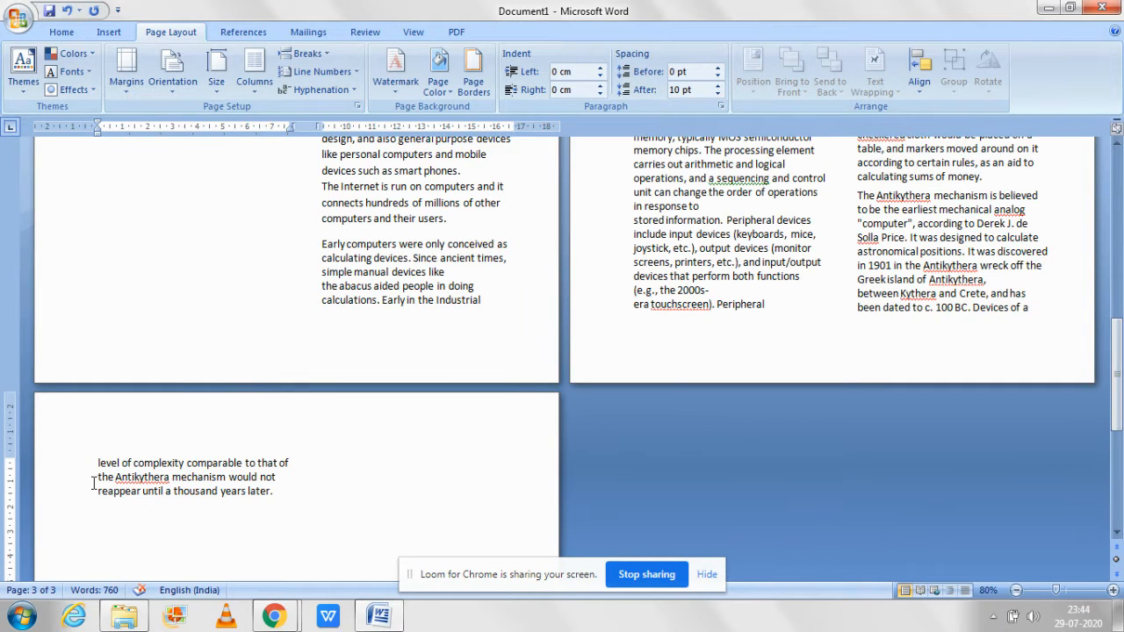
left_click_drag(100, 463, 277, 492)
key("ctrl+c")
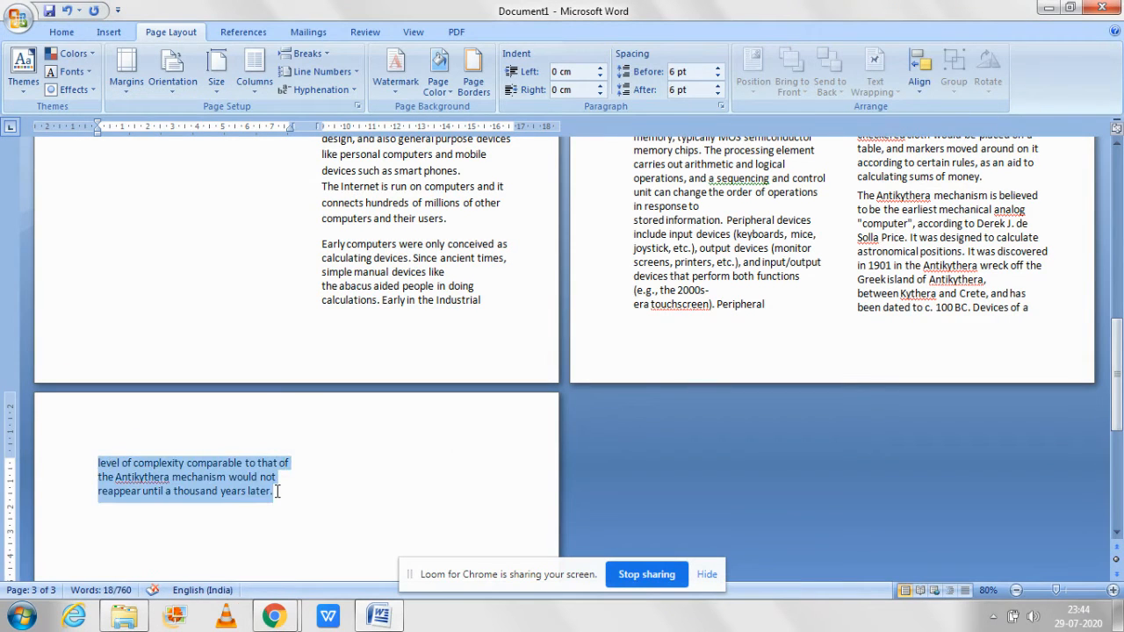
left_click(282, 514)
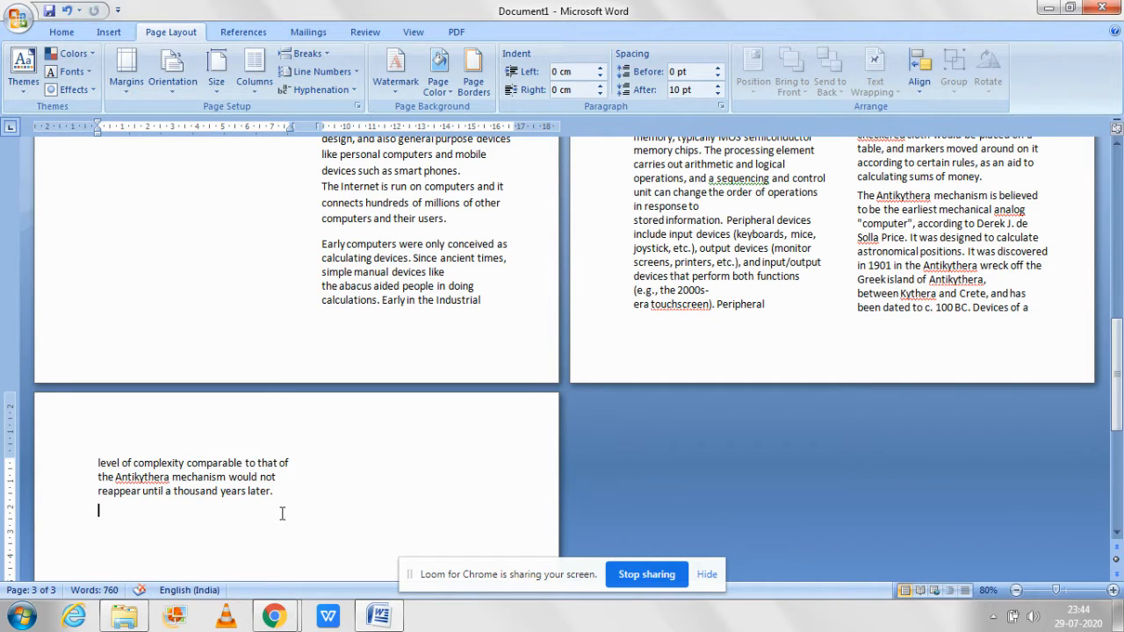
key("ctrl+v")
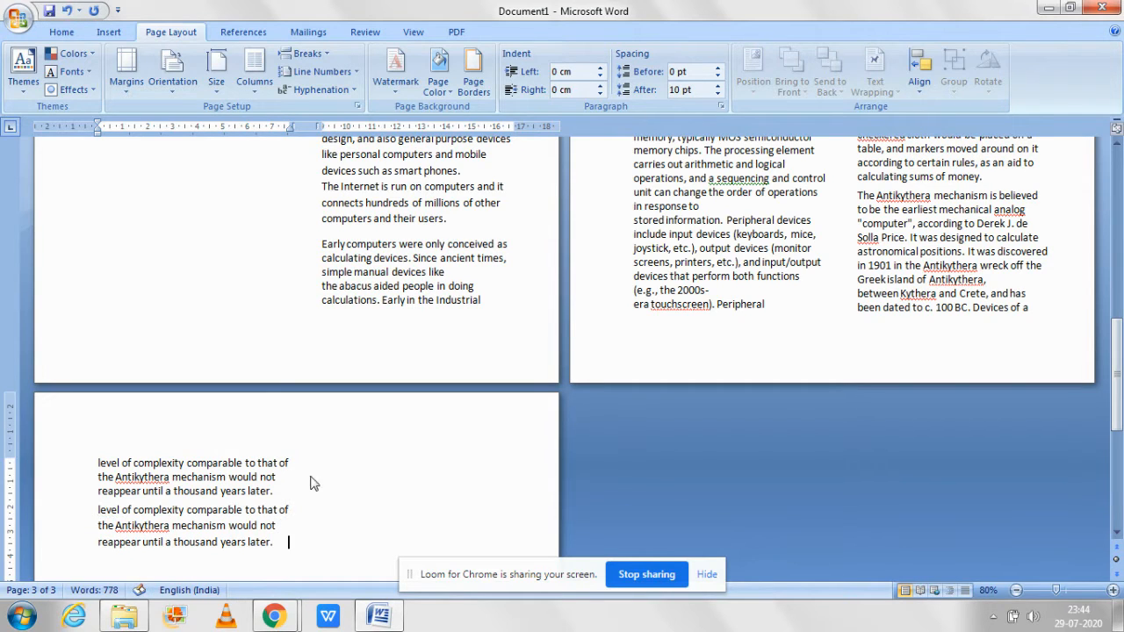
key("ctrl+v")
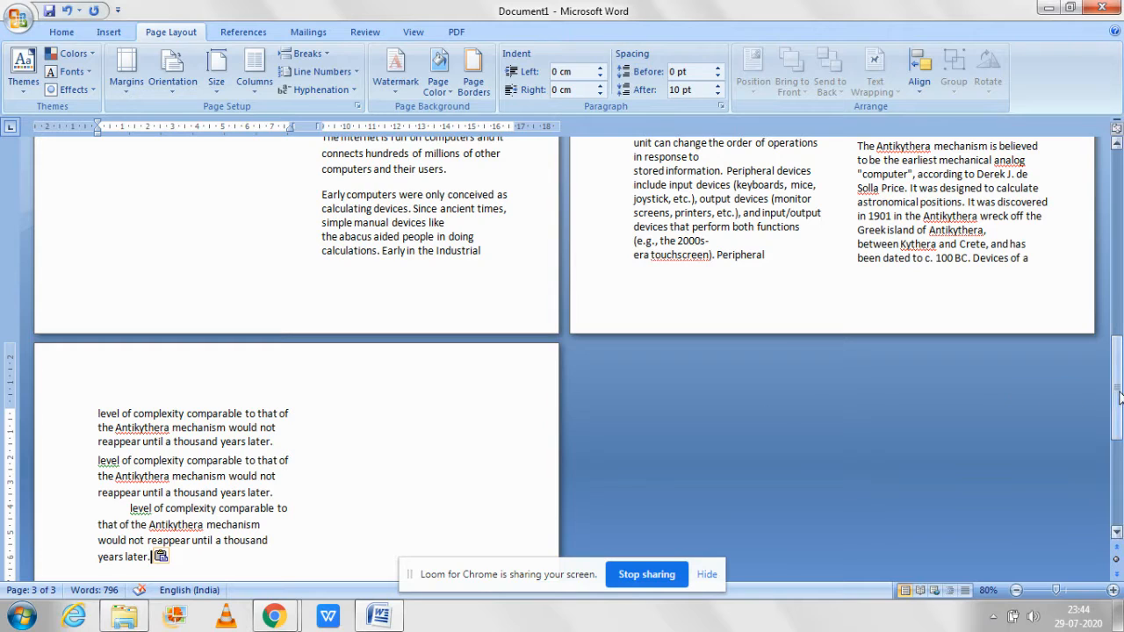
Step: Set the document text to a single column and check where the column break splits the text
left_click_drag(1117, 397, 1119, 175)
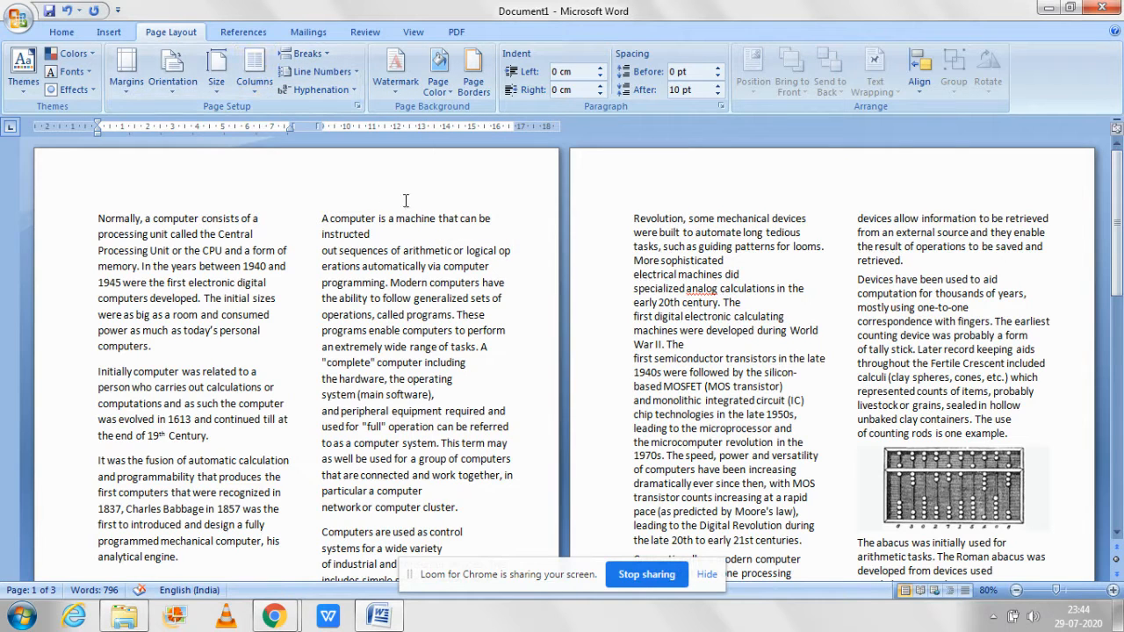
left_click(254, 74)
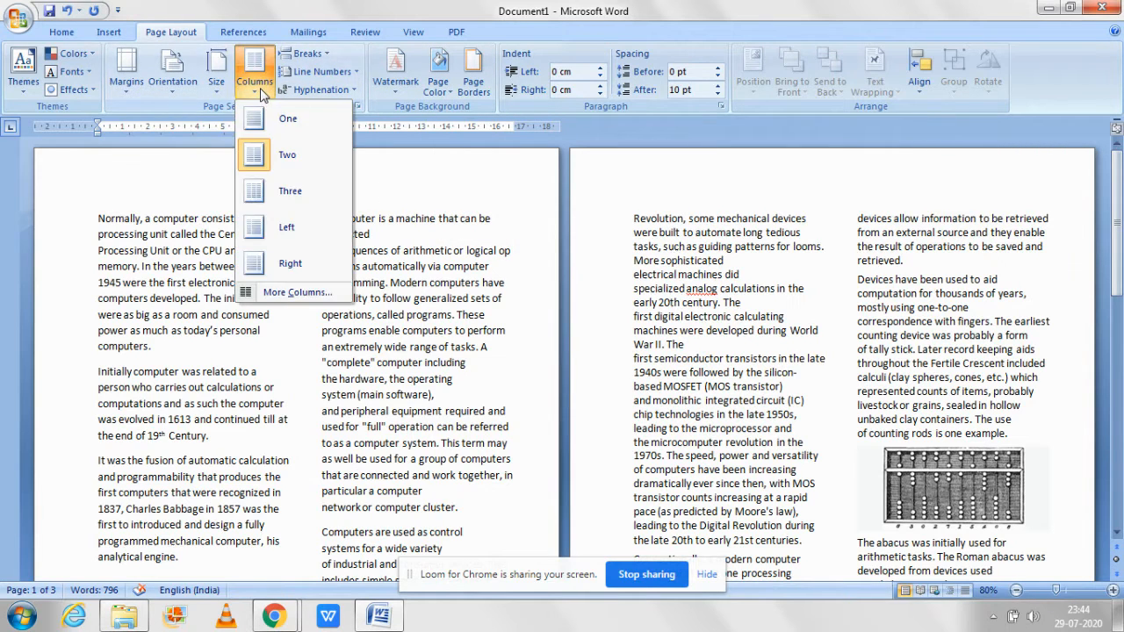
left_click(271, 126)
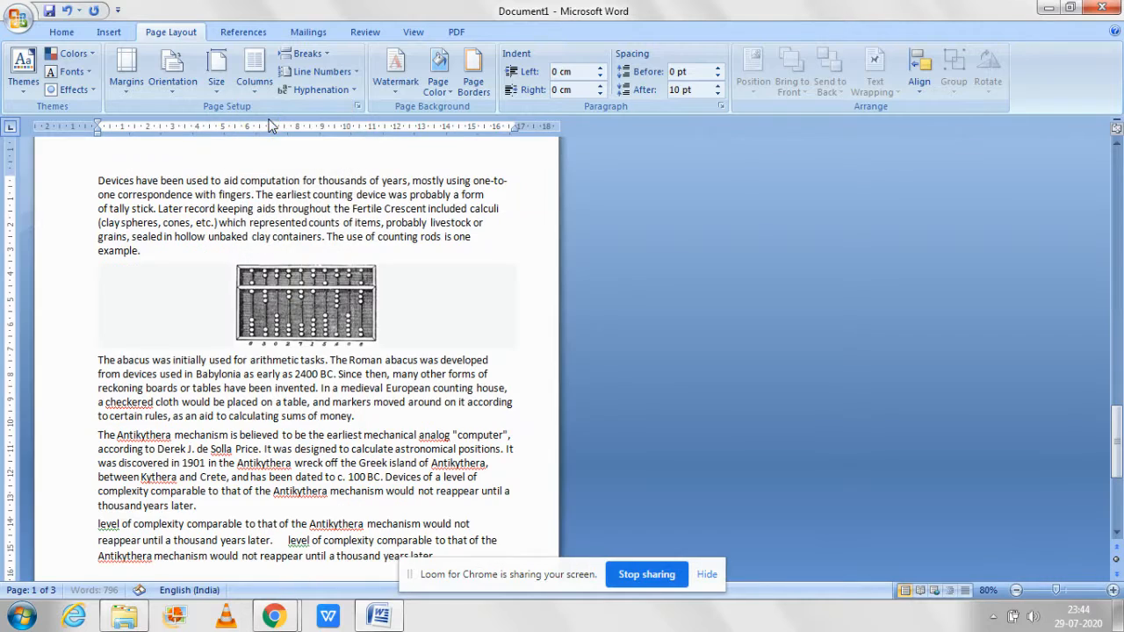
left_click_drag(1121, 461, 1119, 232)
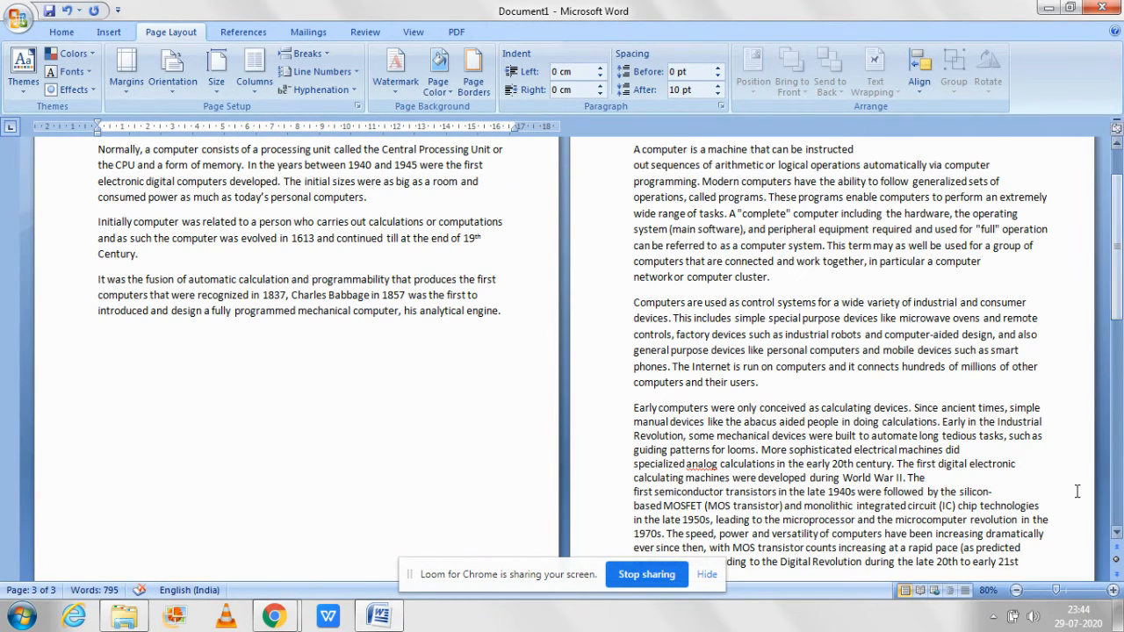
Step: Insert a text wrapping break after "computer-aided design," in the paragraph beginning "Computers are used as control systems"
left_click(1068, 595)
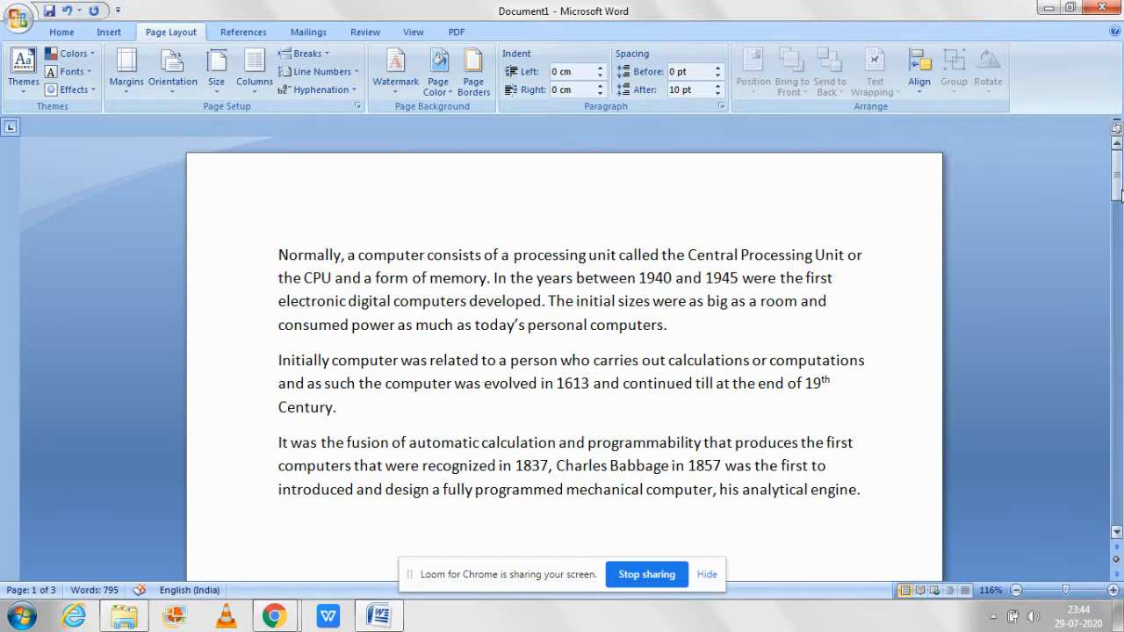
left_click_drag(1120, 195, 1119, 330)
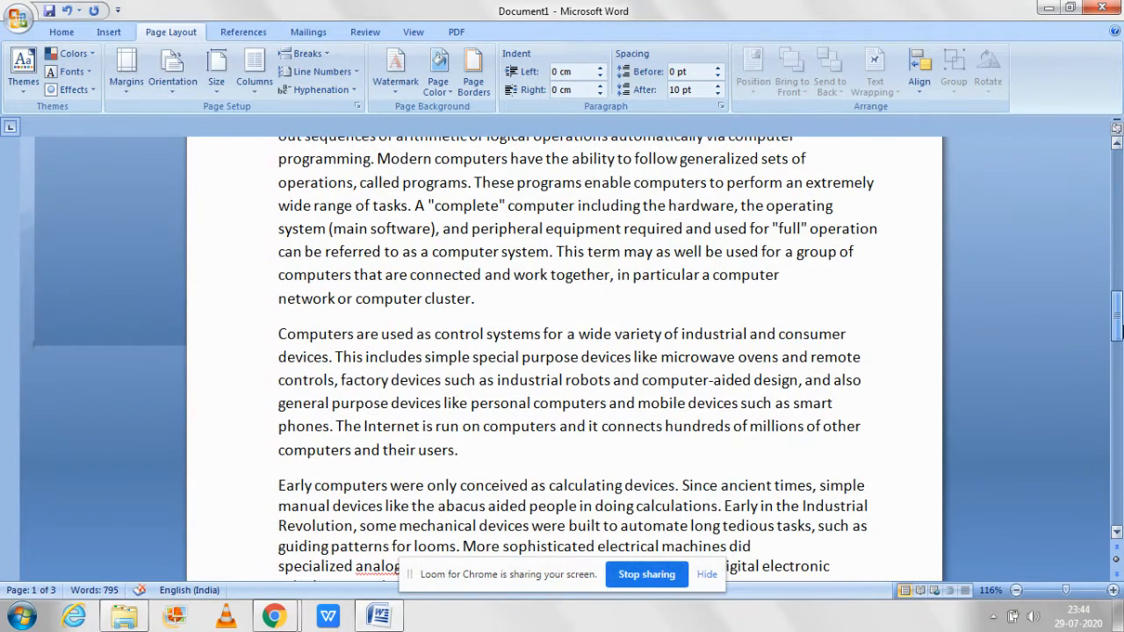
left_click(309, 53)
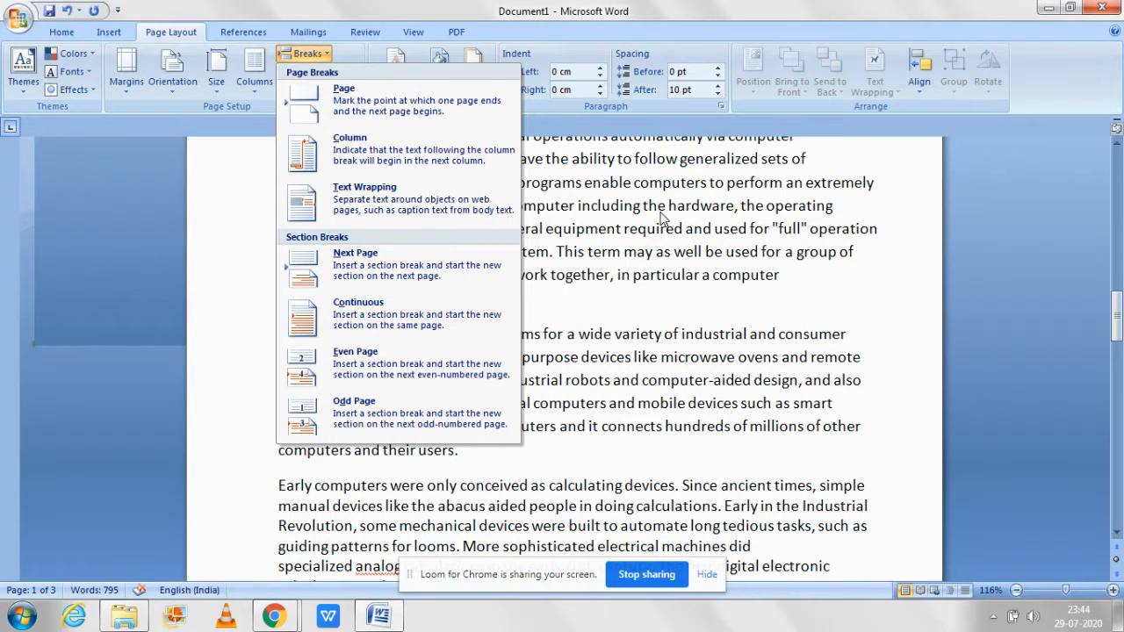
left_click(673, 280)
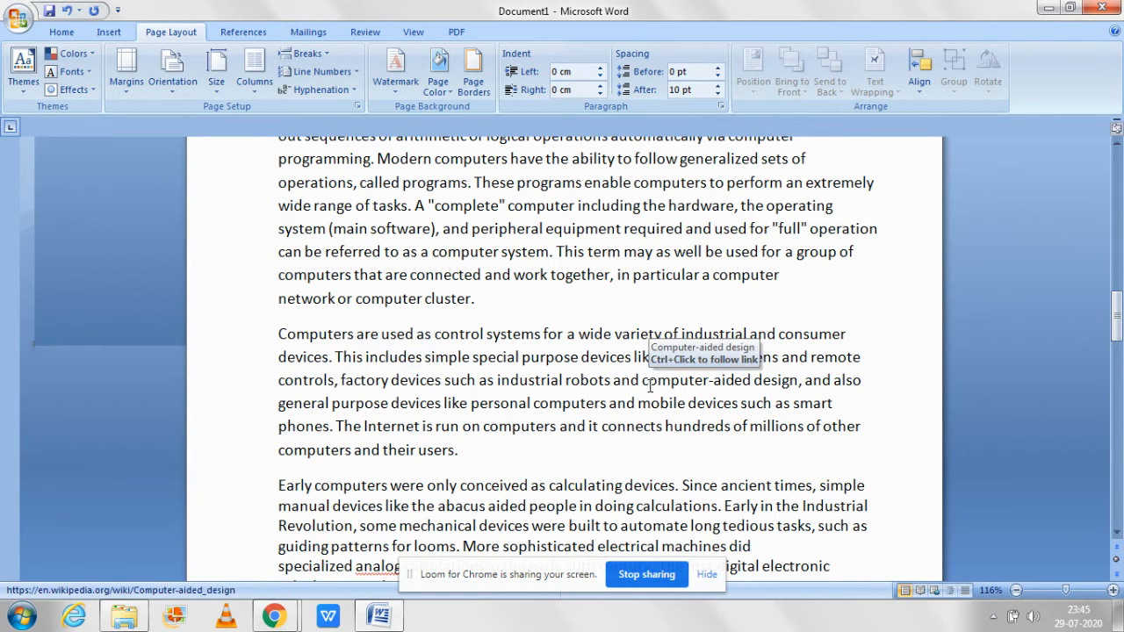
left_click(805, 383)
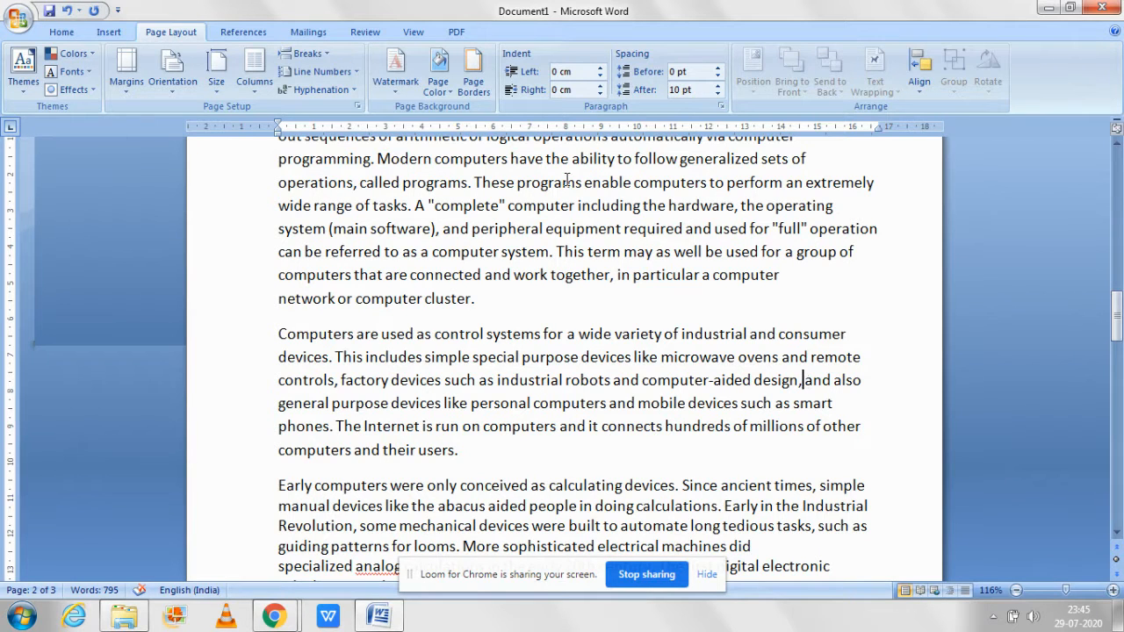
left_click(307, 53)
left_click(307, 54)
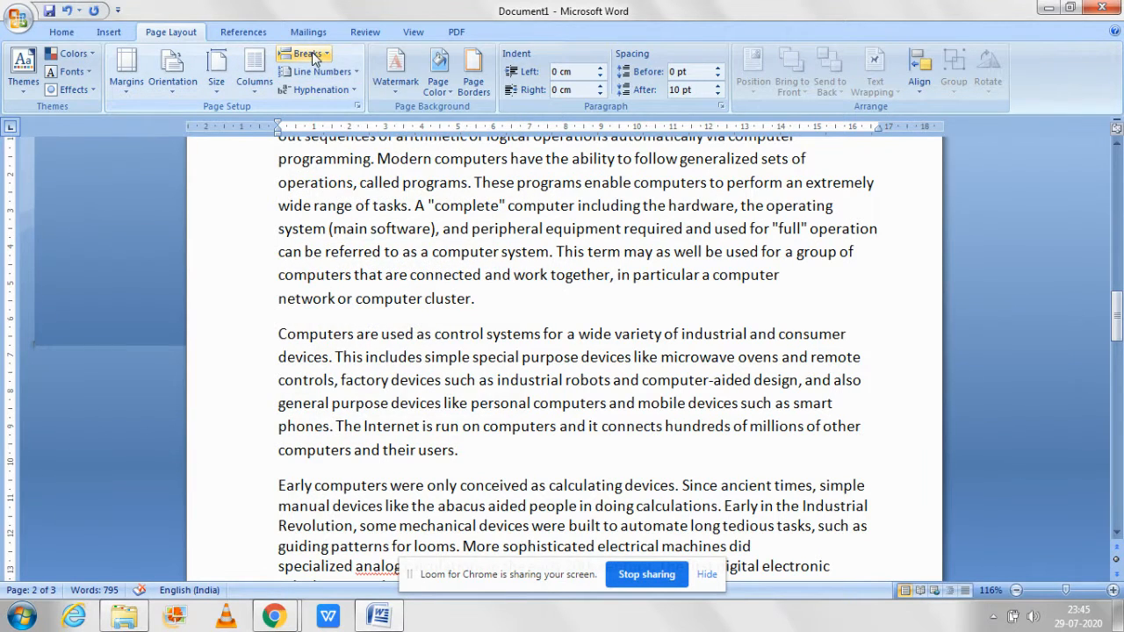
left_click(308, 54)
left_click(347, 204)
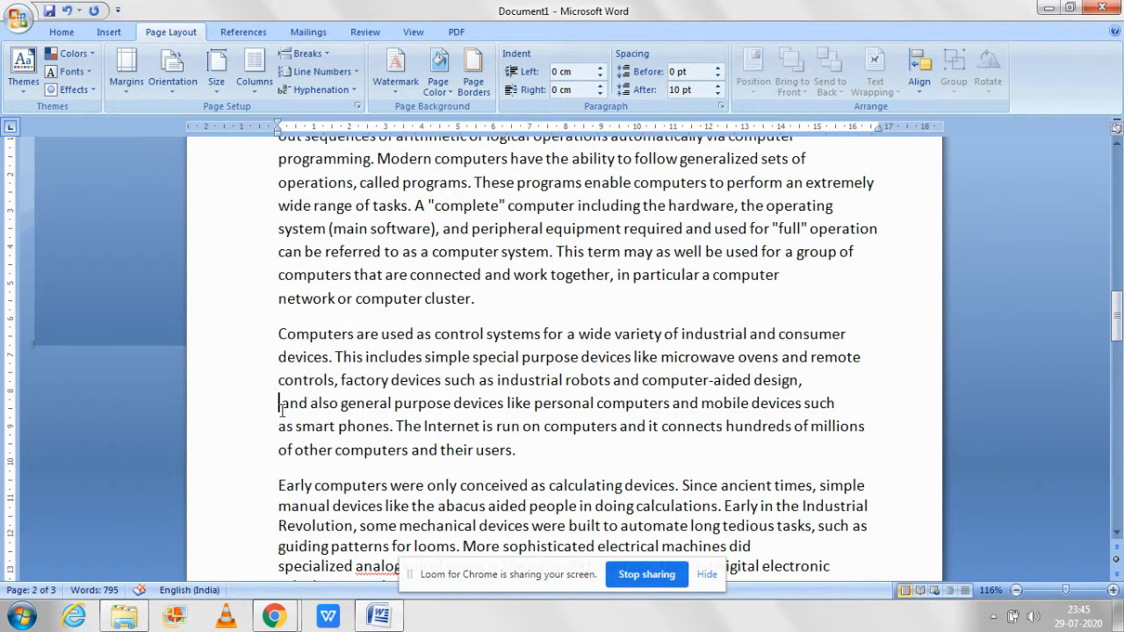
Step: Remove the text wrapping break before "and also general purpose devices", and try an ordinary paragraph break there before deleting it
key("BackSpace")
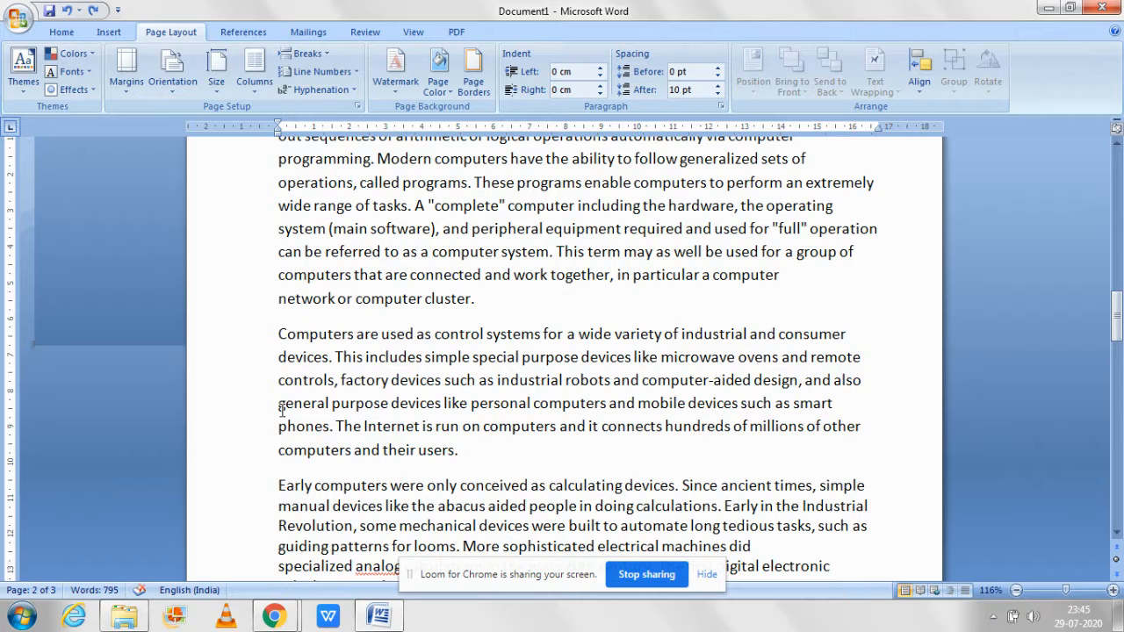
key("Return")
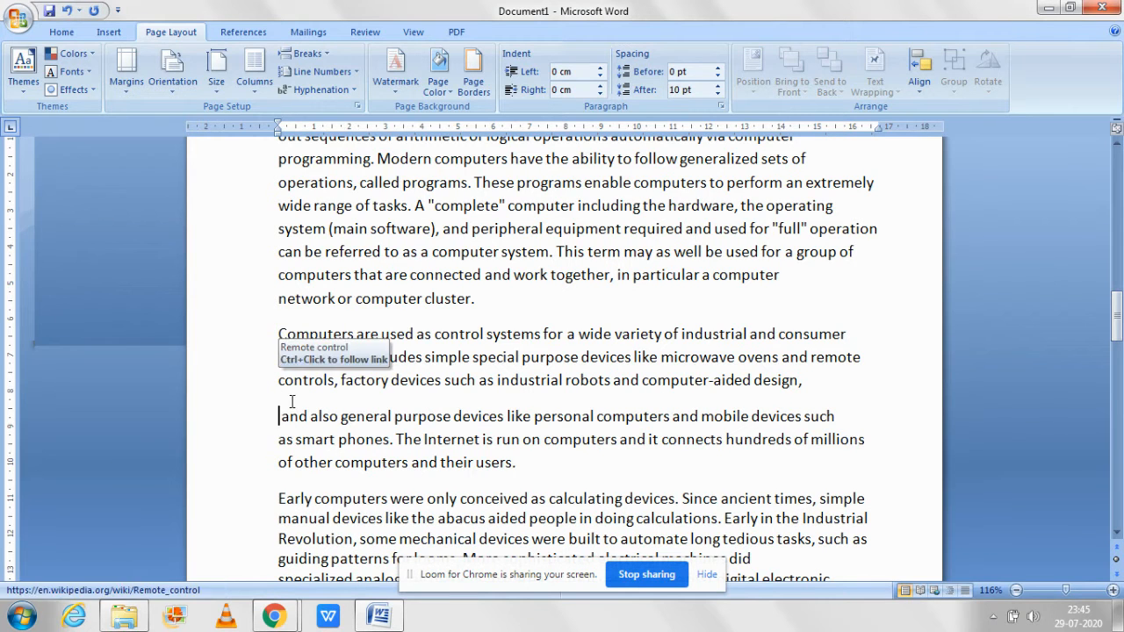
left_click(293, 379)
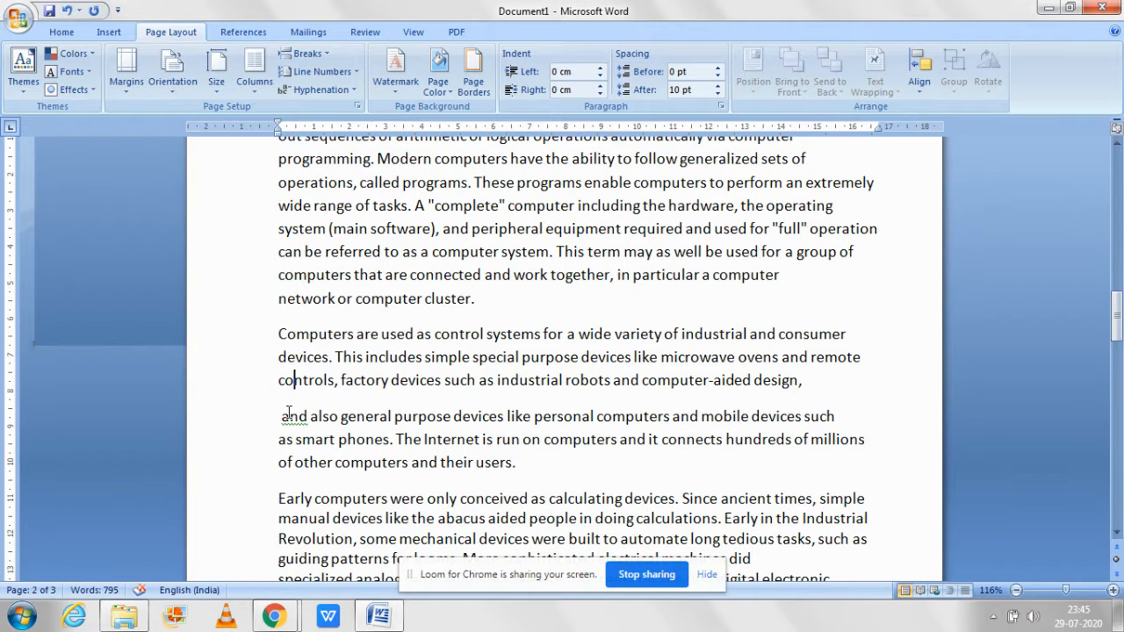
left_click(282, 416)
key("BackSpace")
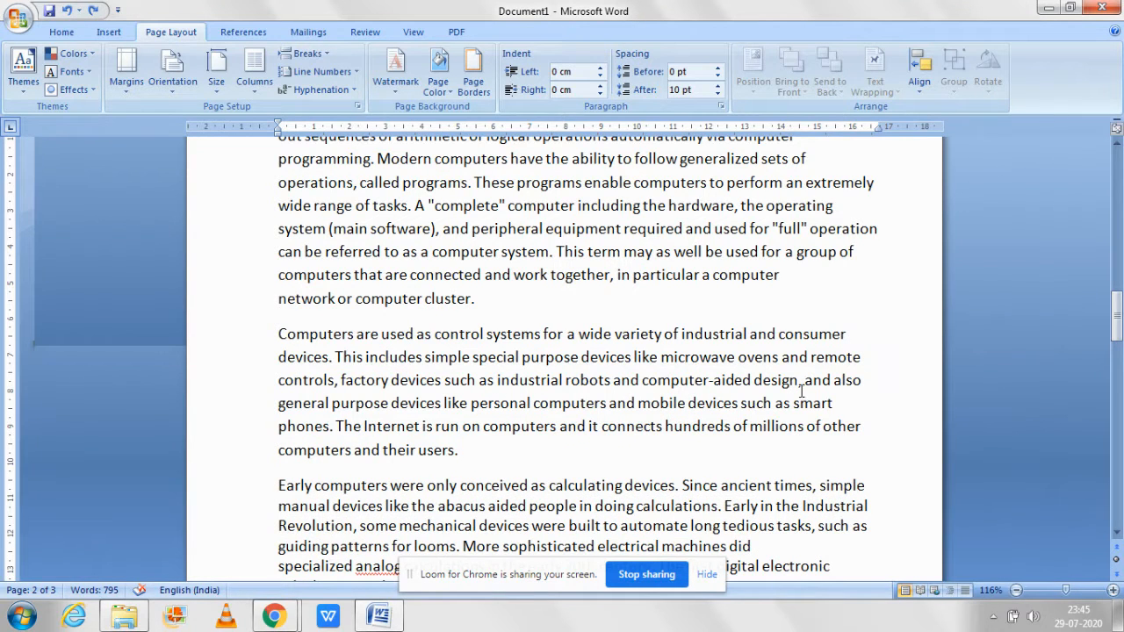
Step: Insert the text wrapping break again before "and also general purpose devices"
left_click(302, 54)
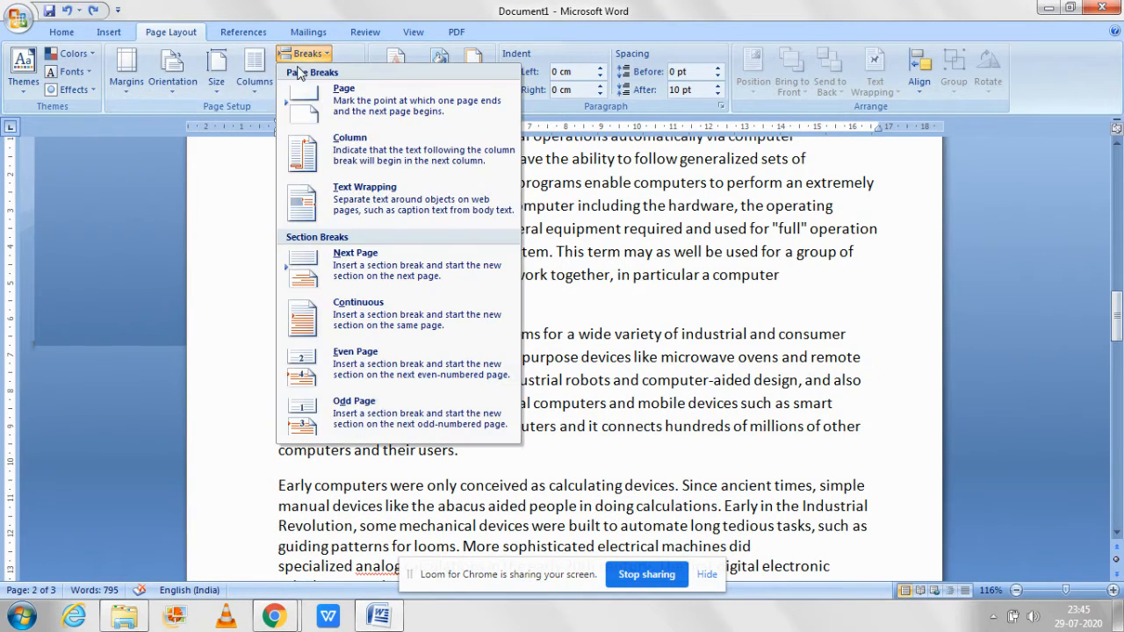
left_click(332, 195)
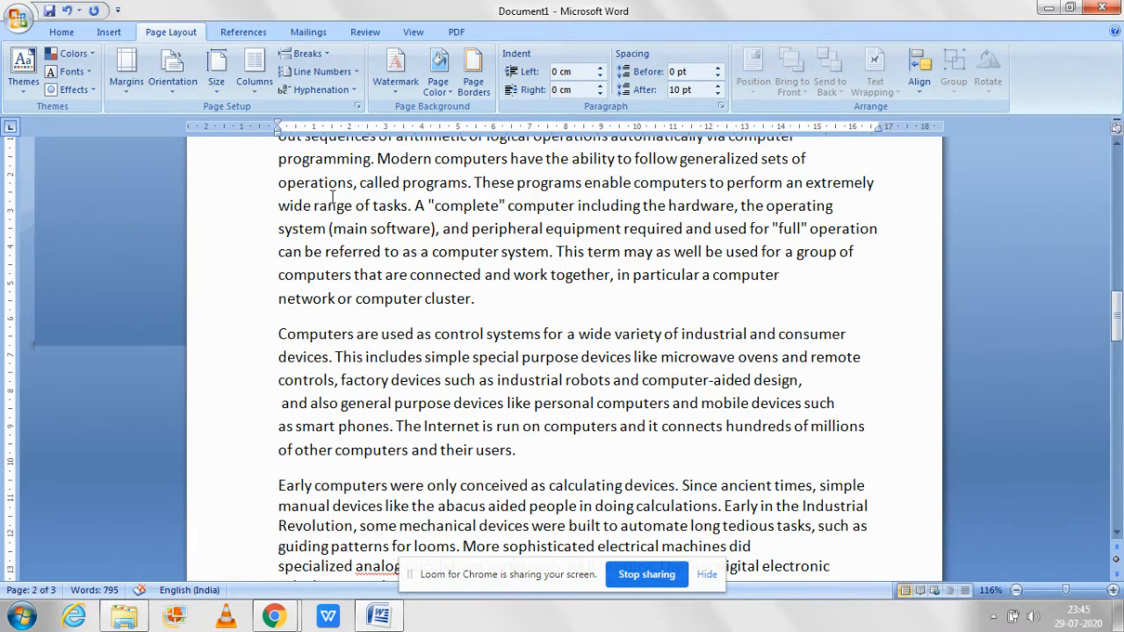
Step: Try a Next Page section break before "and also general purpose devices" and undo it
left_click(321, 55)
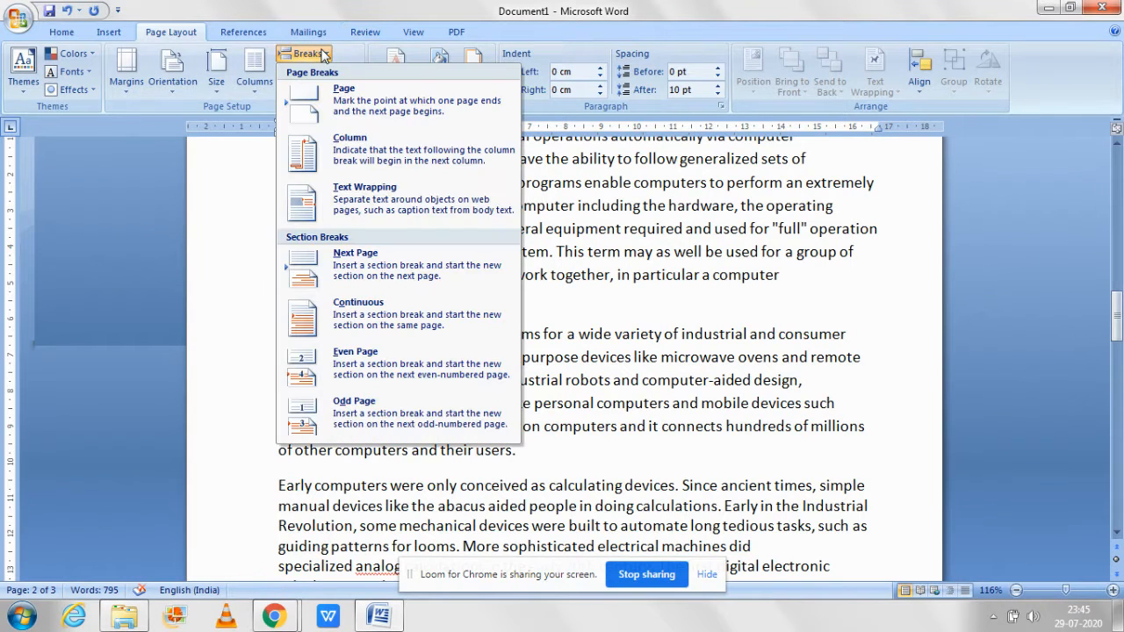
left_click(380, 263)
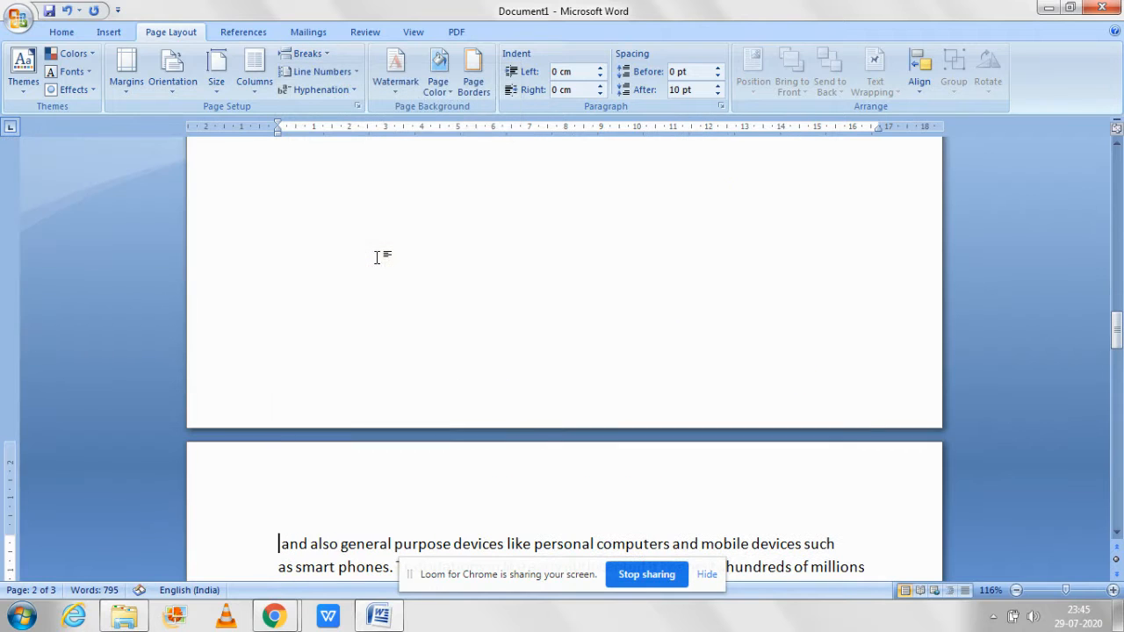
key("ctrl+z")
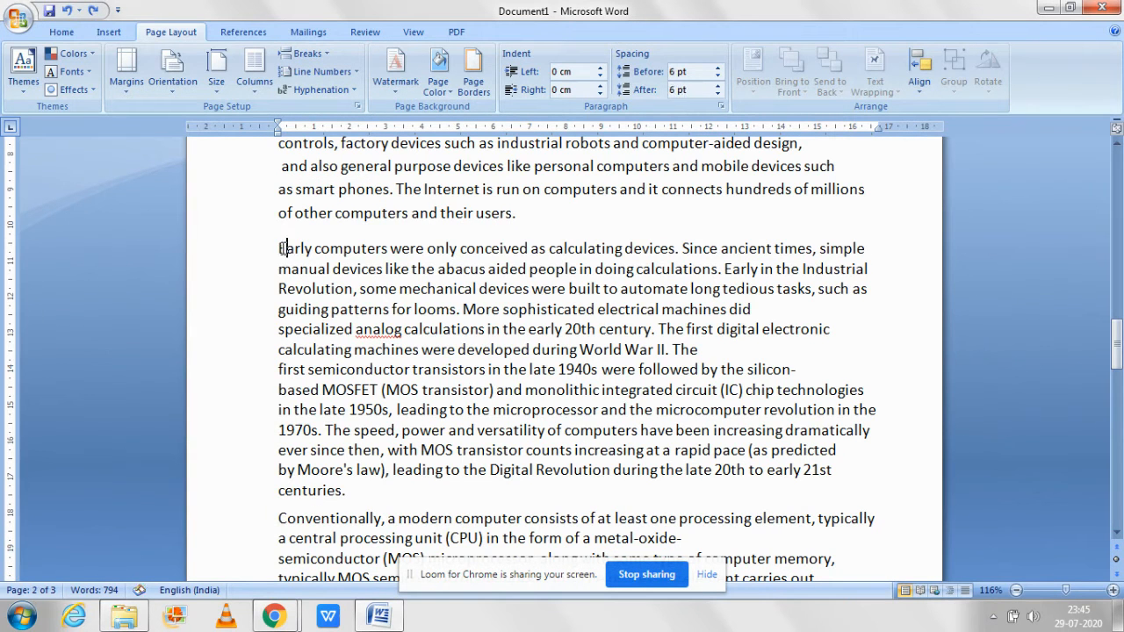
Step: Insert a Next Page section break and a Continuous section break before the paragraph beginning "Early computers were only conceived"
left_click(308, 54)
left_click(338, 259)
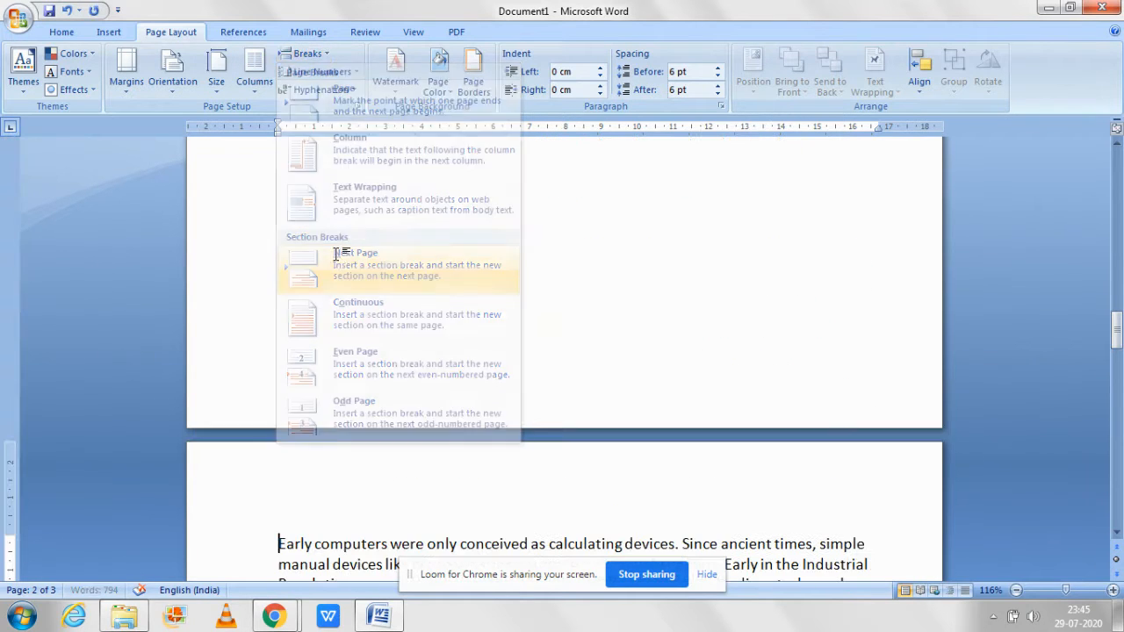
left_click_drag(1116, 332, 1118, 353)
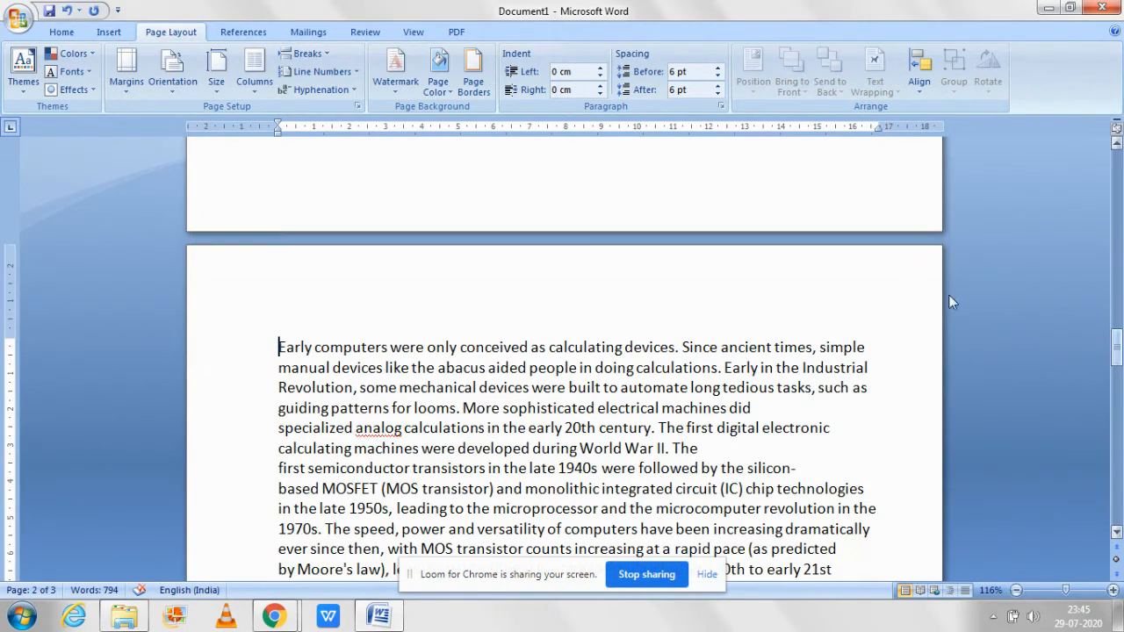
left_click(297, 57)
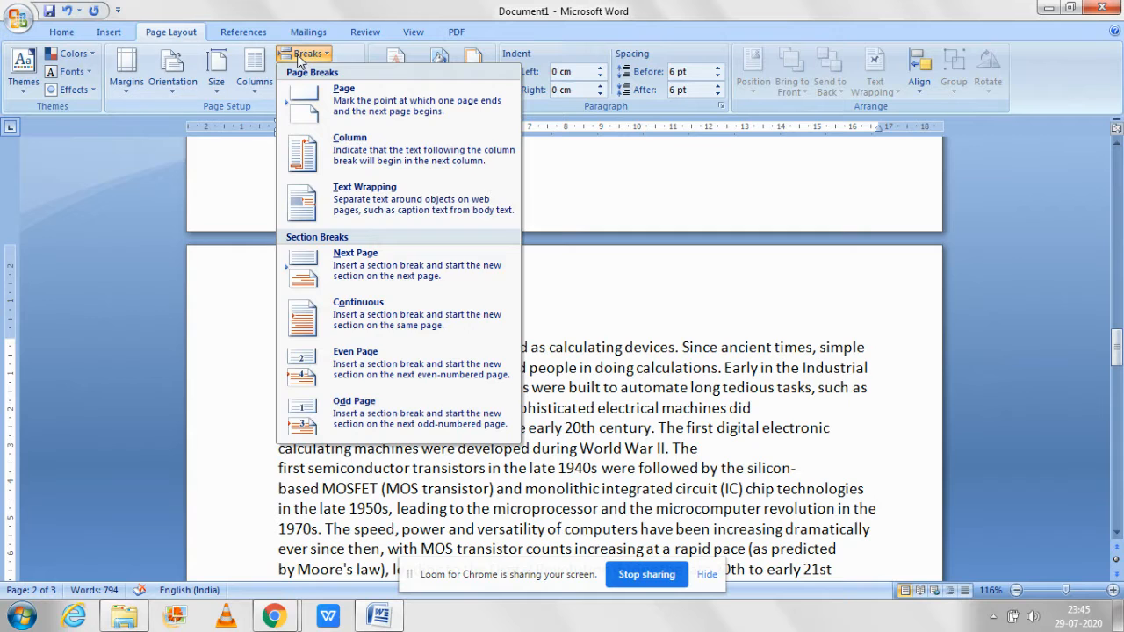
left_click(339, 309)
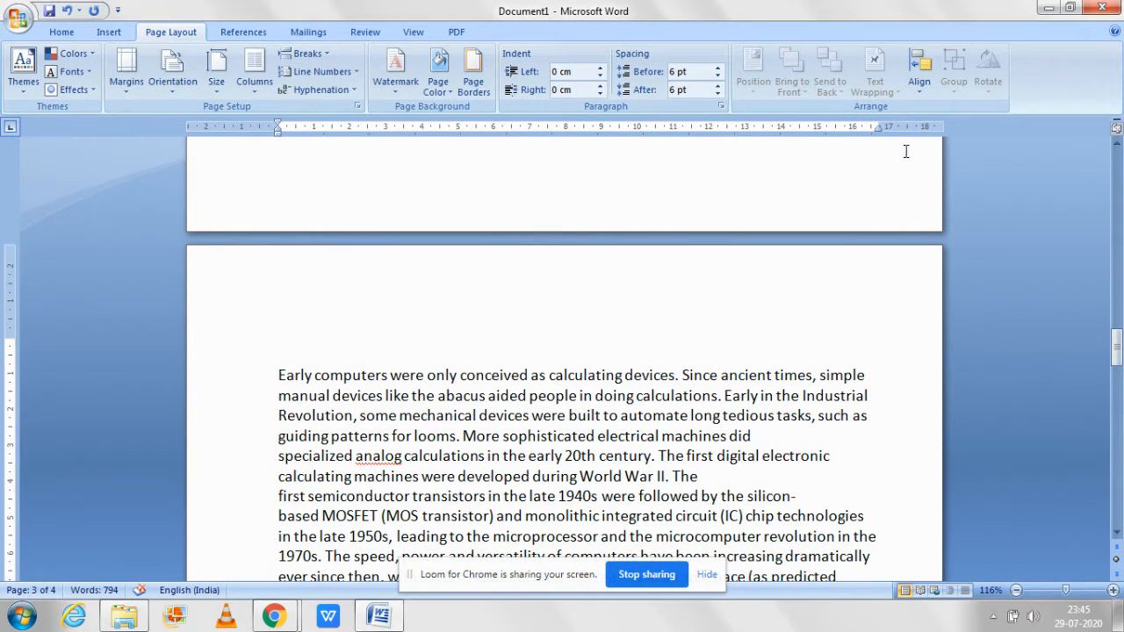
Step: Move the right margin of the section starting at "Early computers" outward to about 17.8 cm on the ruler
left_click(1016, 592)
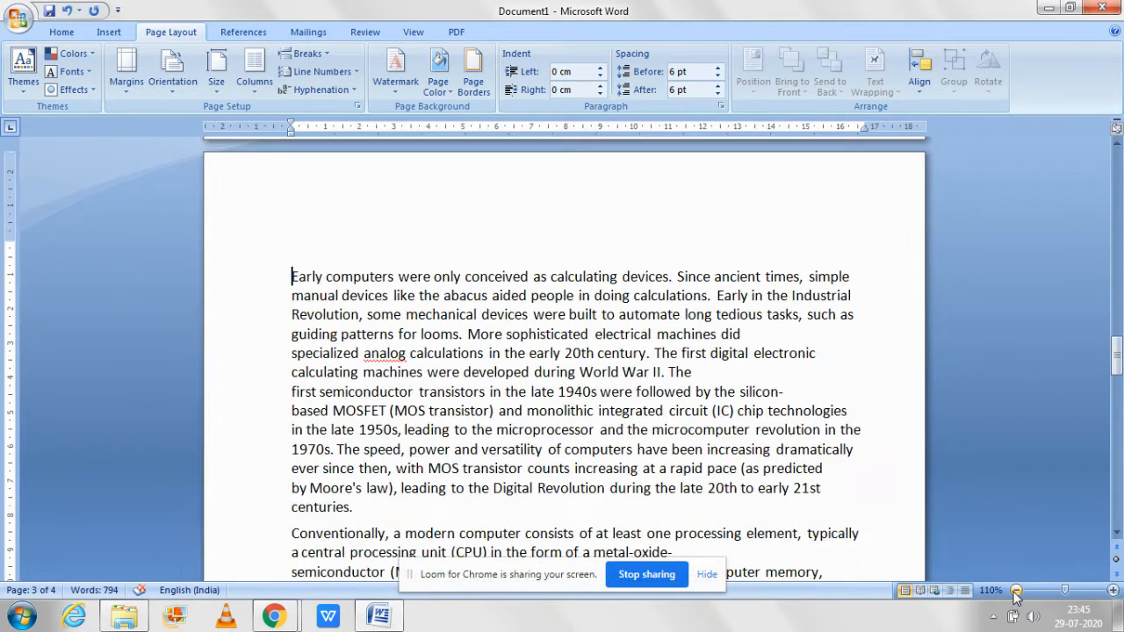
left_click(1017, 592)
left_click(1017, 592)
left_click(1016, 592)
left_click(1016, 592)
left_click(1016, 592)
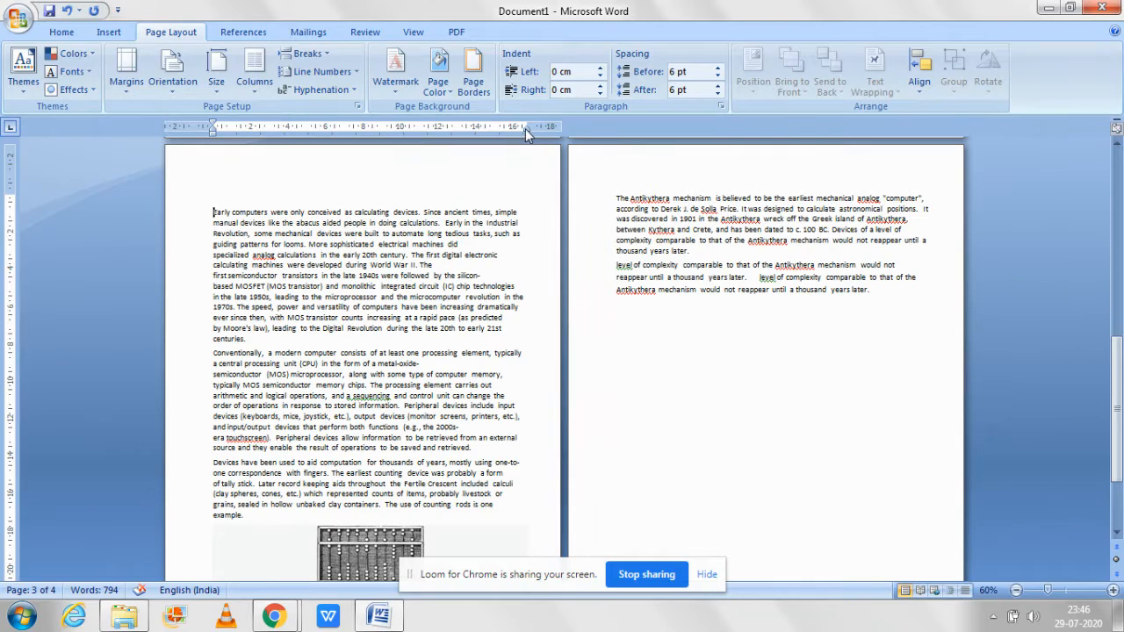
left_click_drag(525, 128, 547, 139)
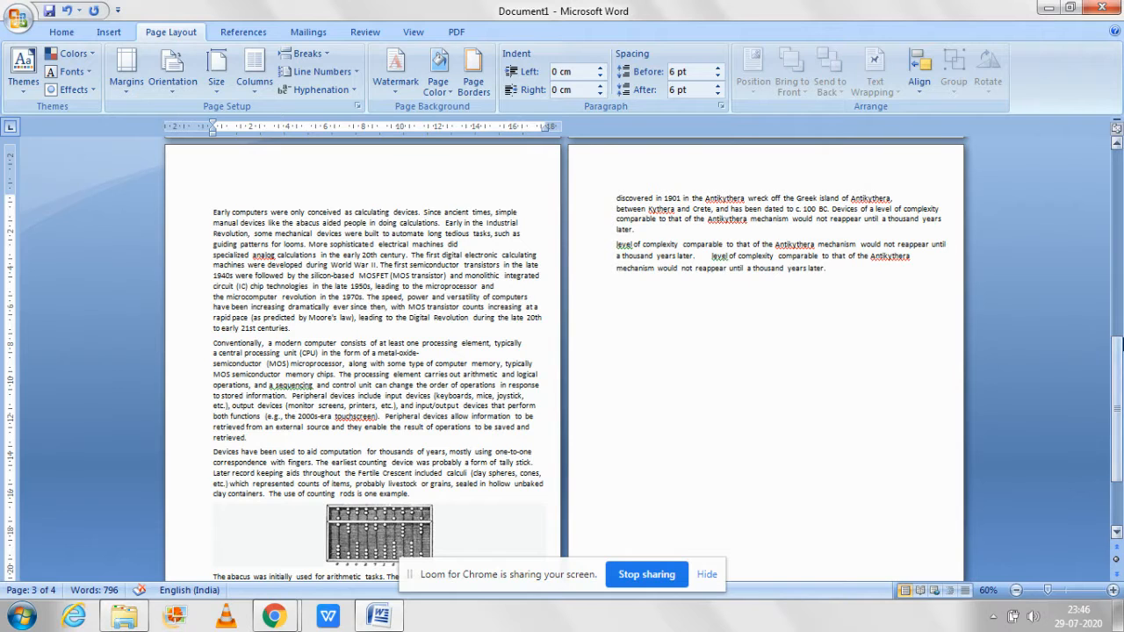
Step: Widen the right margin of the text on the first two pages, and bring it back in to about 17 cm
left_click_drag(1117, 407, 1118, 218)
left_click(874, 202)
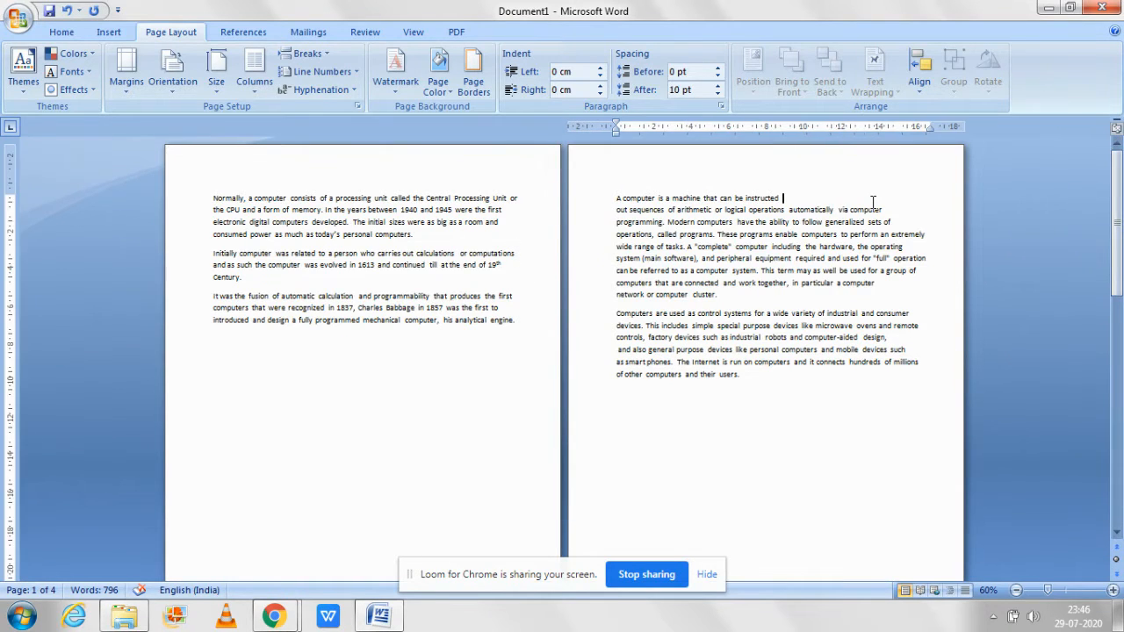
left_click_drag(929, 126, 954, 126)
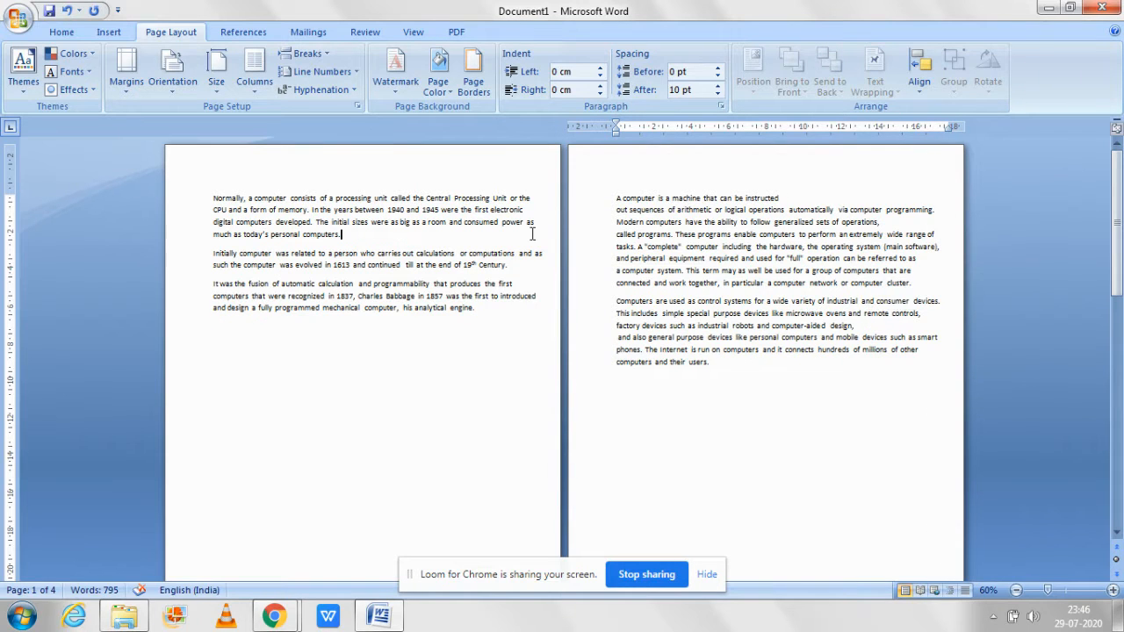
left_click_drag(542, 126, 531, 125)
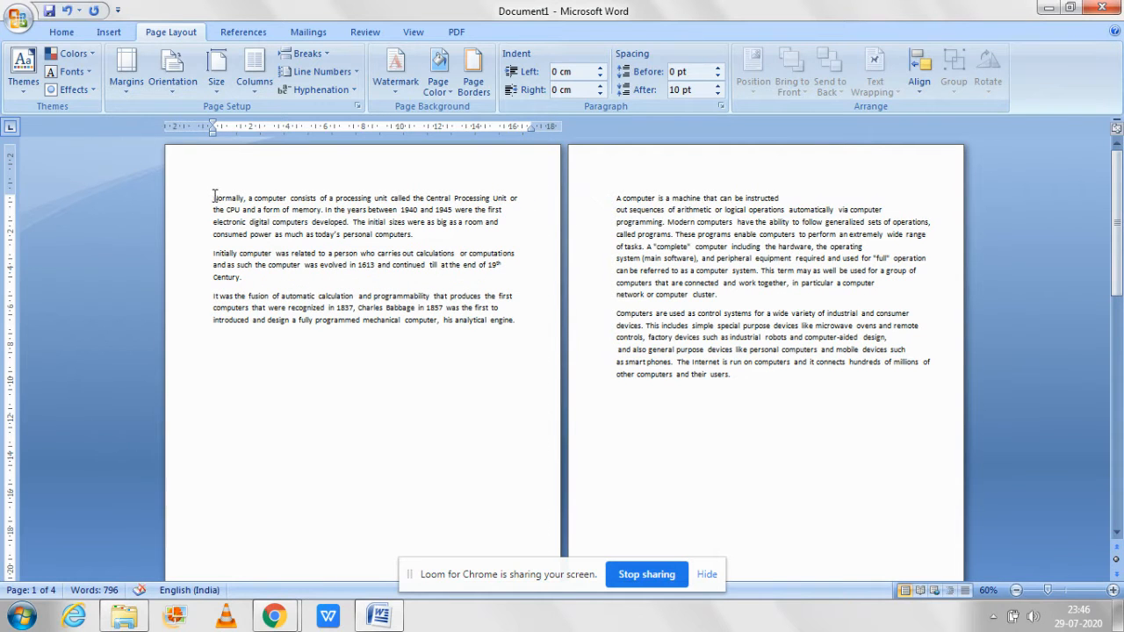
Step: Insert a Continuous section break before "Normally, a computer consists" and move the following section's right margin in to about 16.3 cm
left_click(306, 57)
left_click(364, 307)
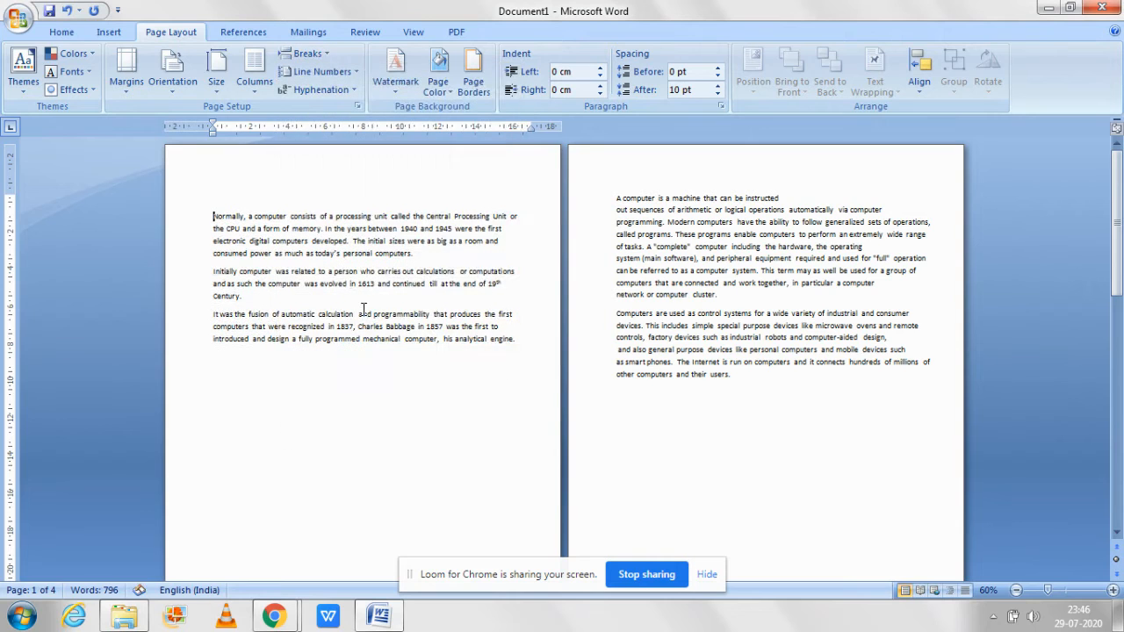
left_click_drag(531, 128, 517, 128)
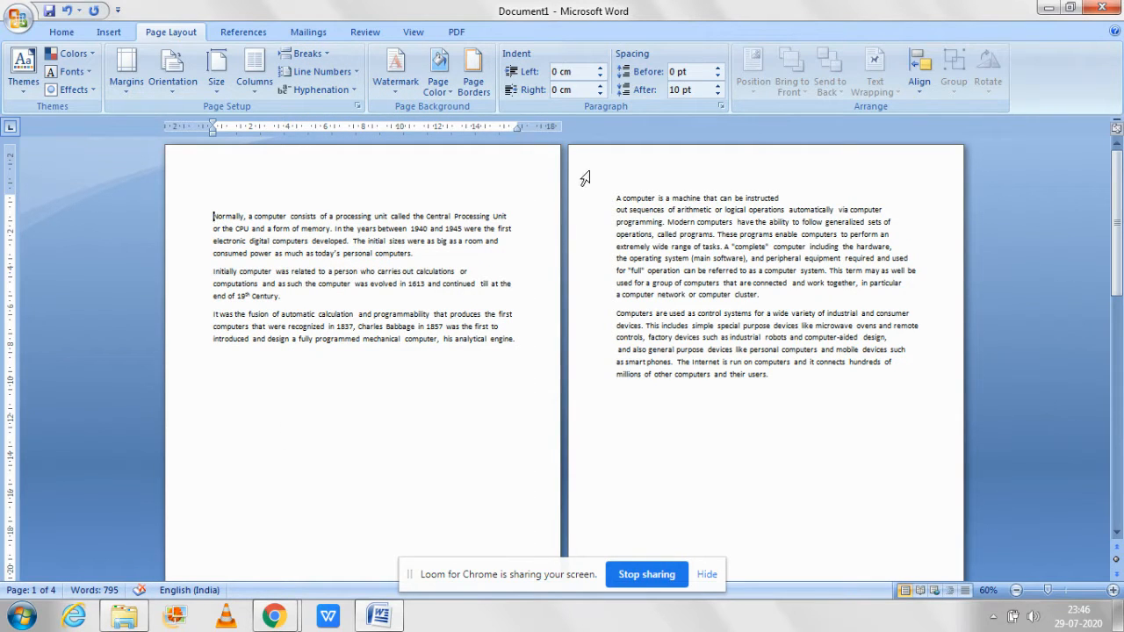
Step: Delete the break before "A computer is a machine" so the paragraph joins the first page's text
left_click(615, 197)
key("BackSpace")
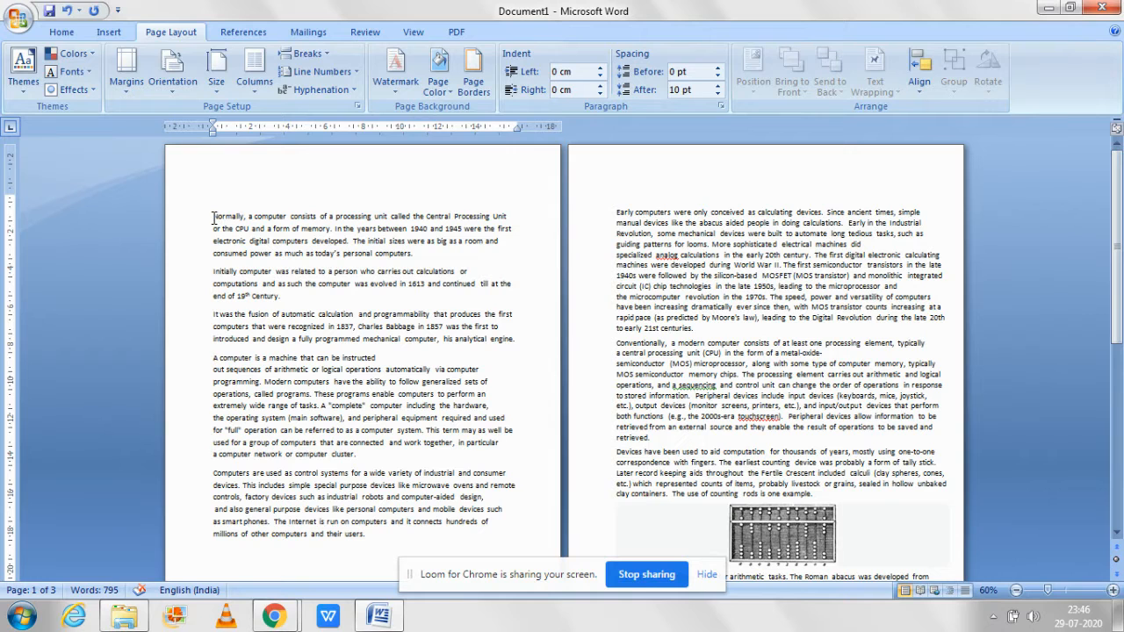
Step: Insert another Continuous section break before "Normally, a computer consists" and widen that section's right margin to about 17.5 cm
left_click(306, 54)
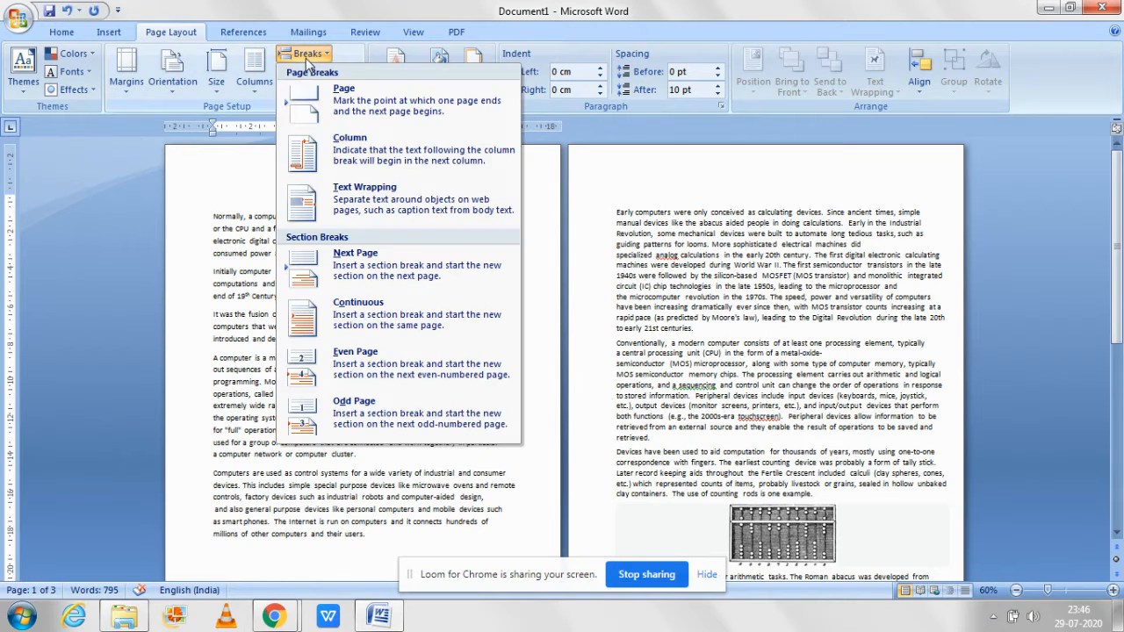
left_click(354, 314)
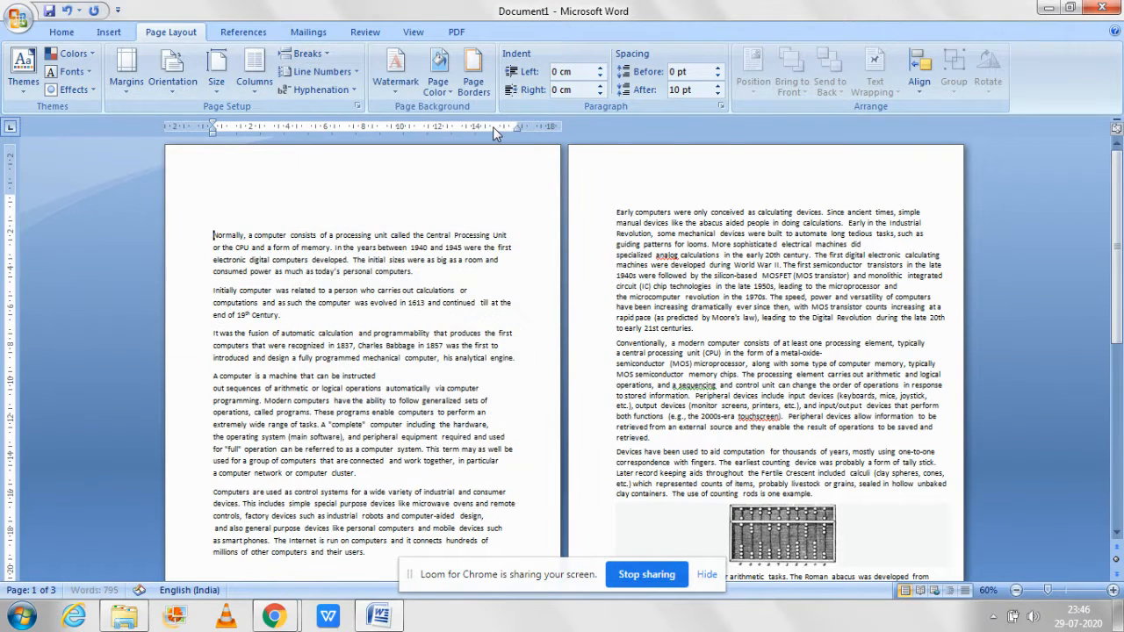
left_click_drag(538, 128, 552, 128)
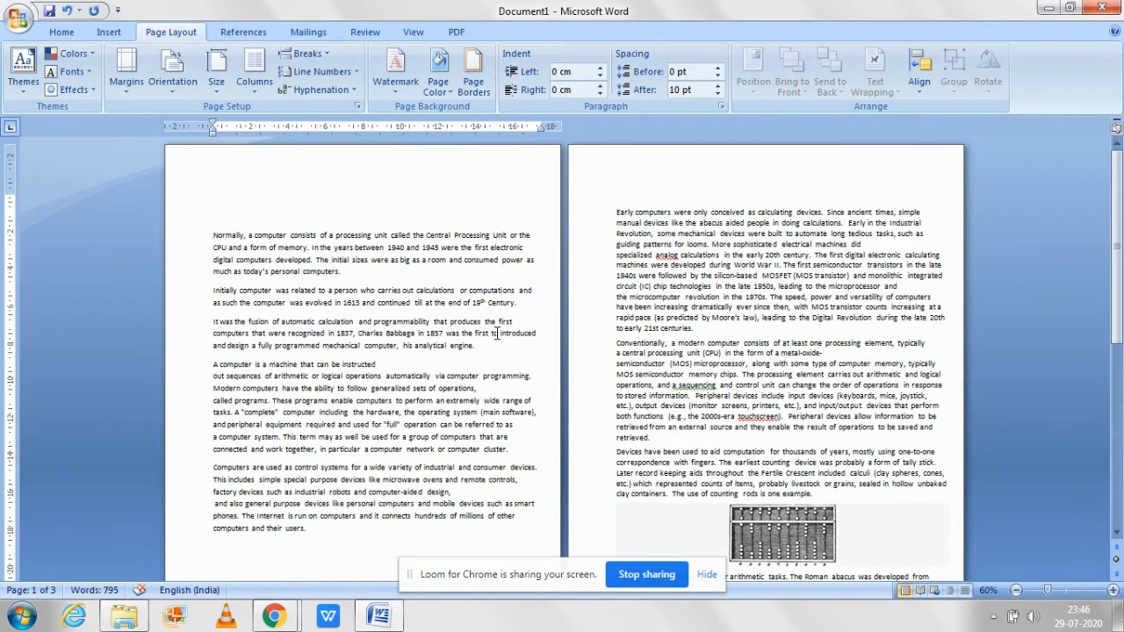
Step: Insert another Continuous section break before "Early computers were only conceived" and move that section's right margin in to about 16.8 cm
left_click(694, 294)
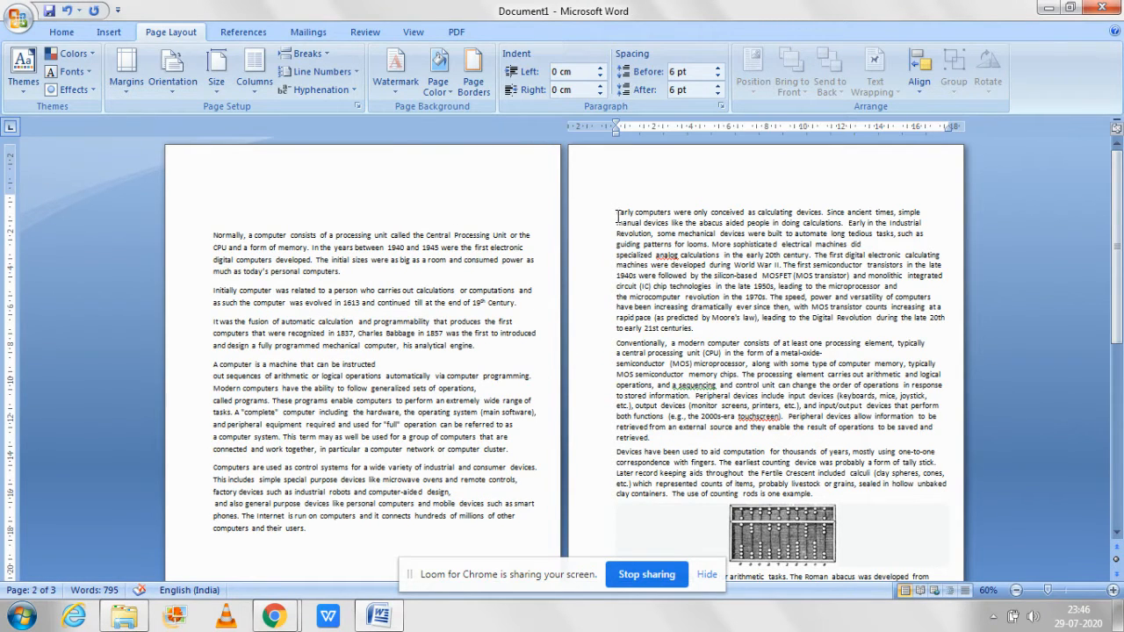
left_click(618, 216)
left_click(307, 54)
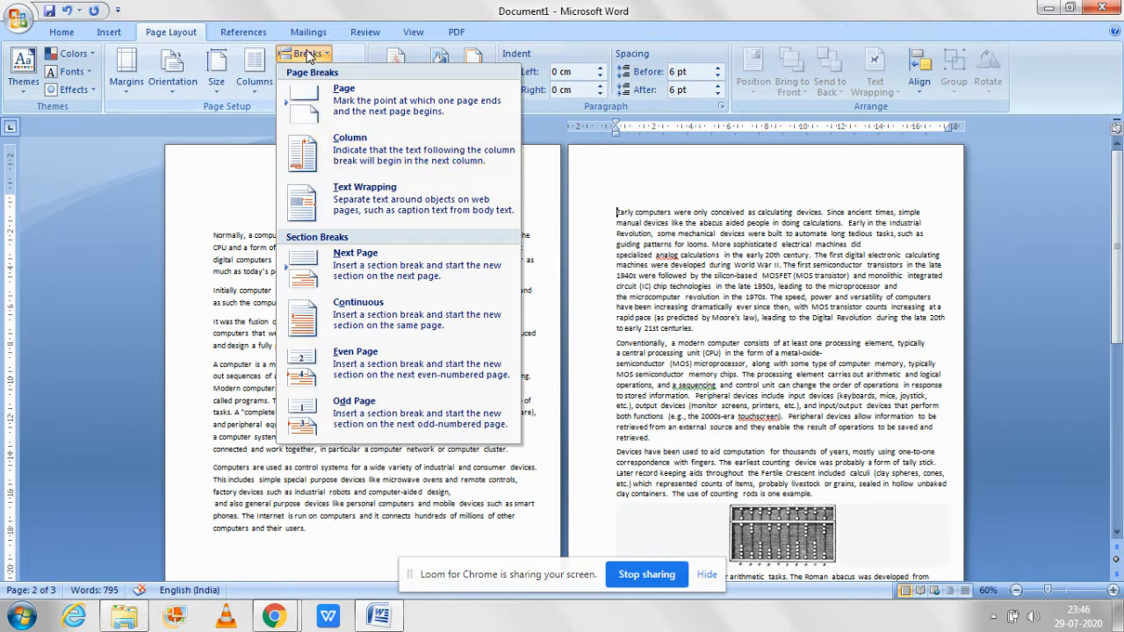
left_click(358, 318)
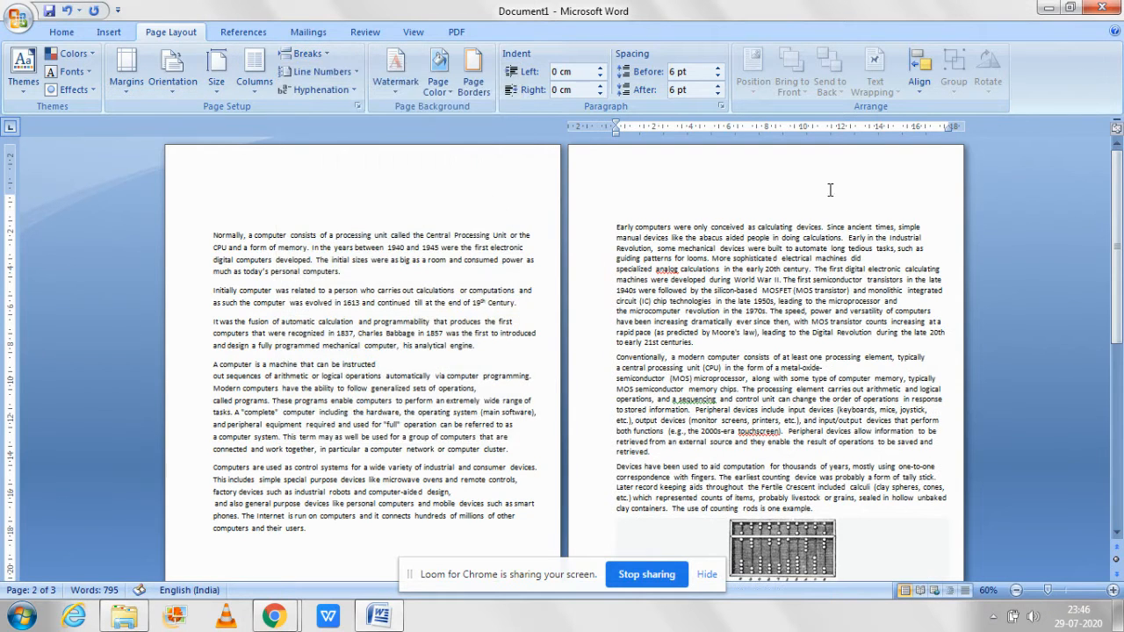
left_click_drag(949, 126, 931, 133)
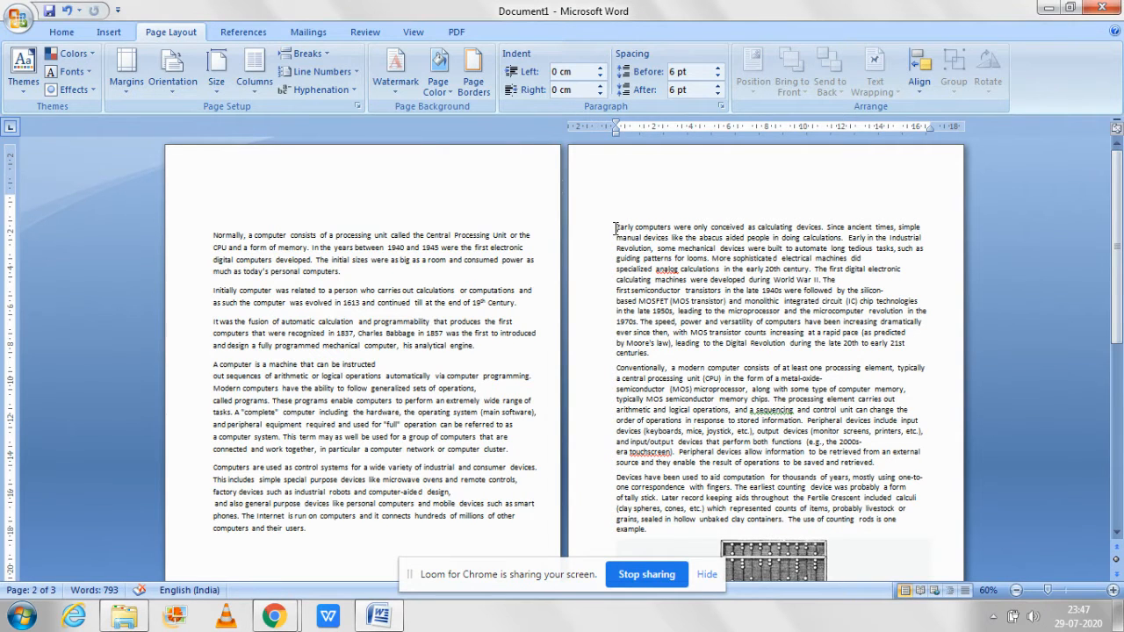
Step: Set the page orientation to Landscape for the section beginning "Early computers" and check the resulting page layout
left_click(167, 88)
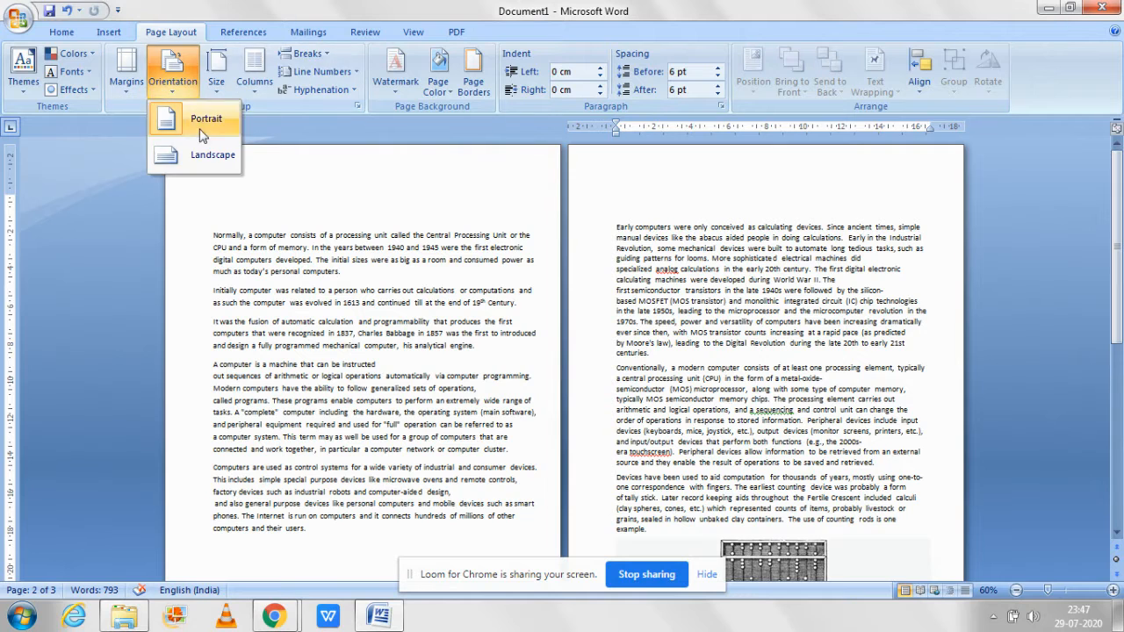
left_click(194, 155)
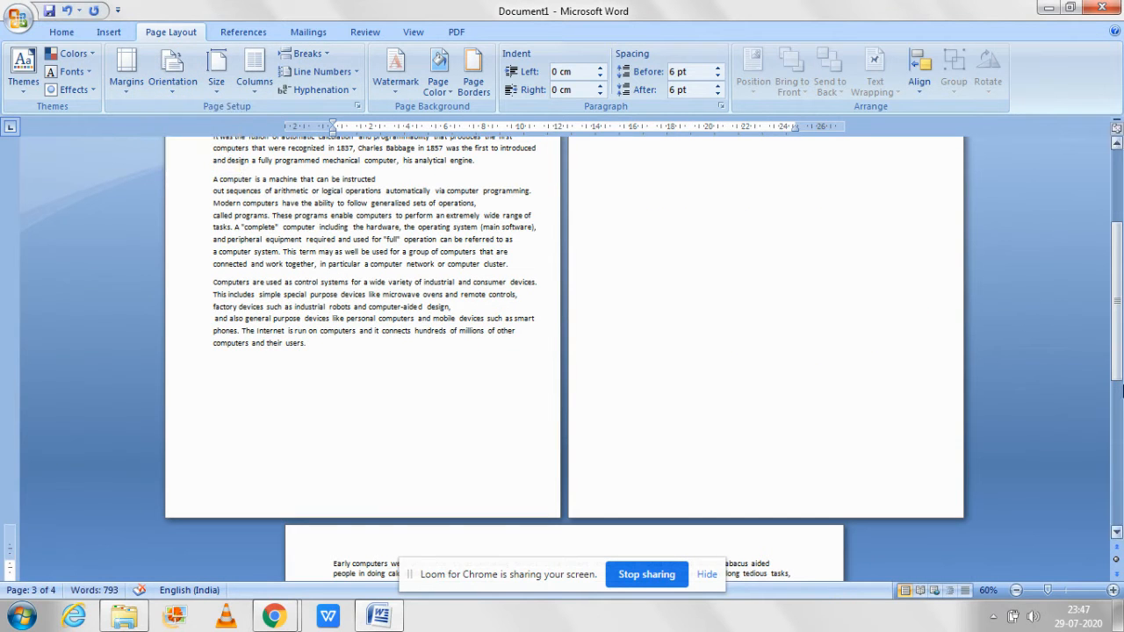
left_click_drag(1118, 260, 1120, 358)
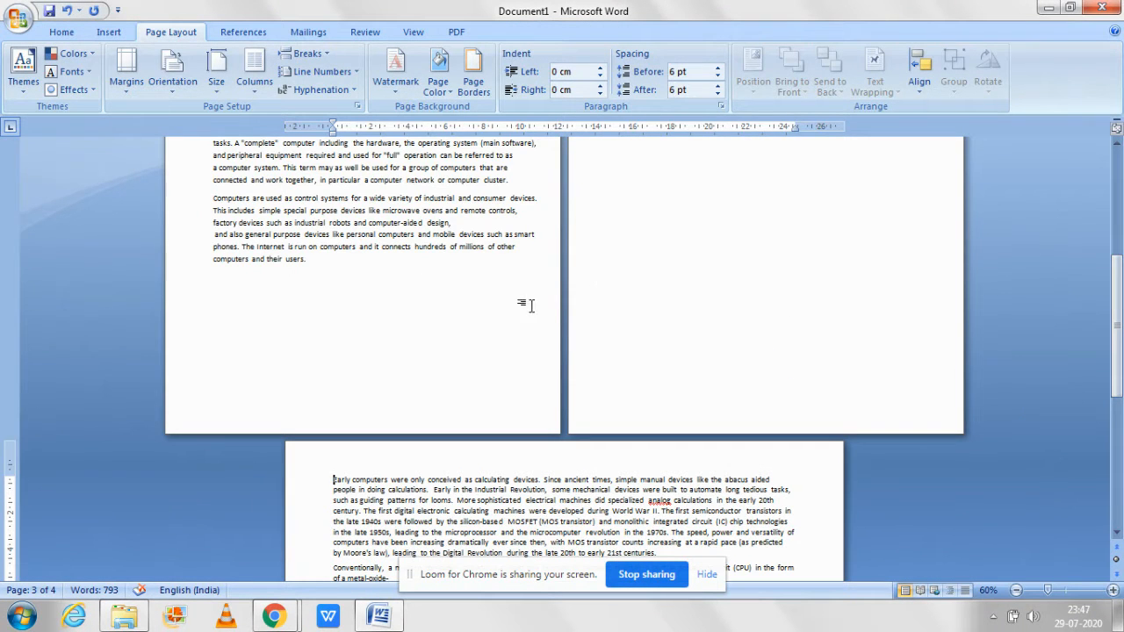